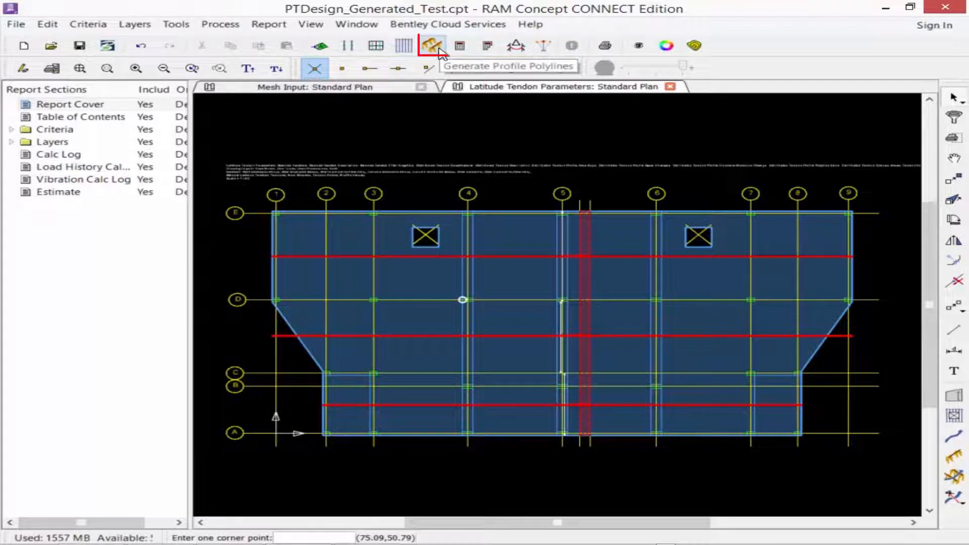
# Set up latitude profile polyline generation with a support elevation of 1.25 inches and a span elevation of 1.25 inches.
pyautogui.click(439, 49)
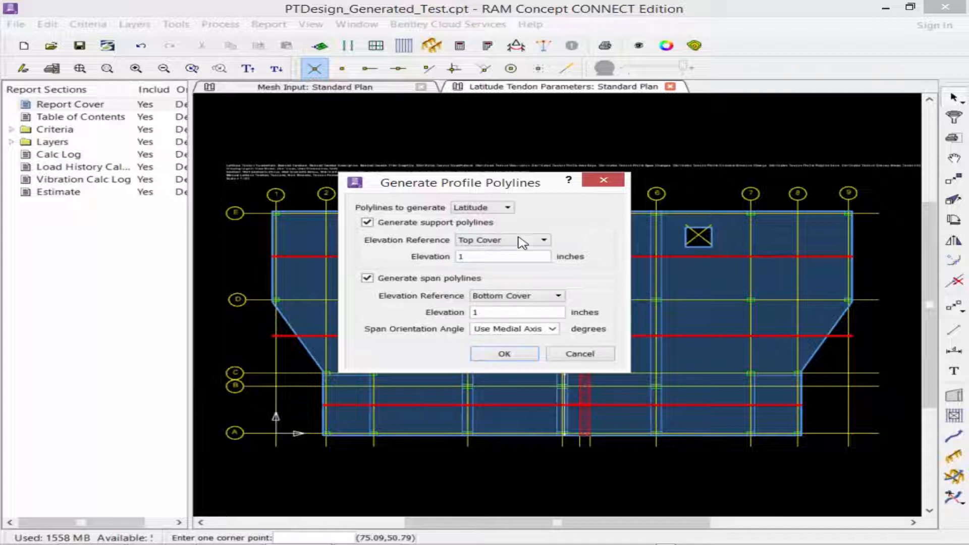
pyautogui.write('.25')
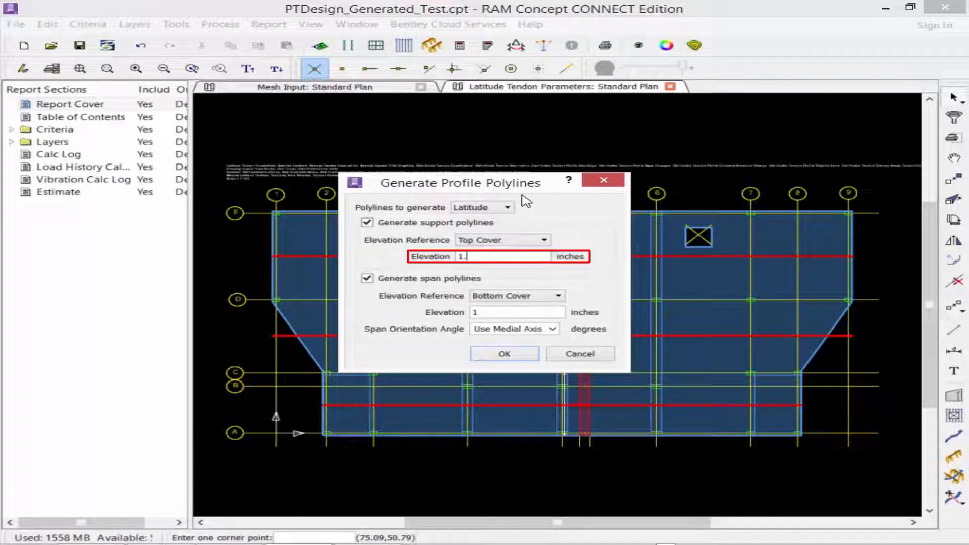
pyautogui.click(478, 312)
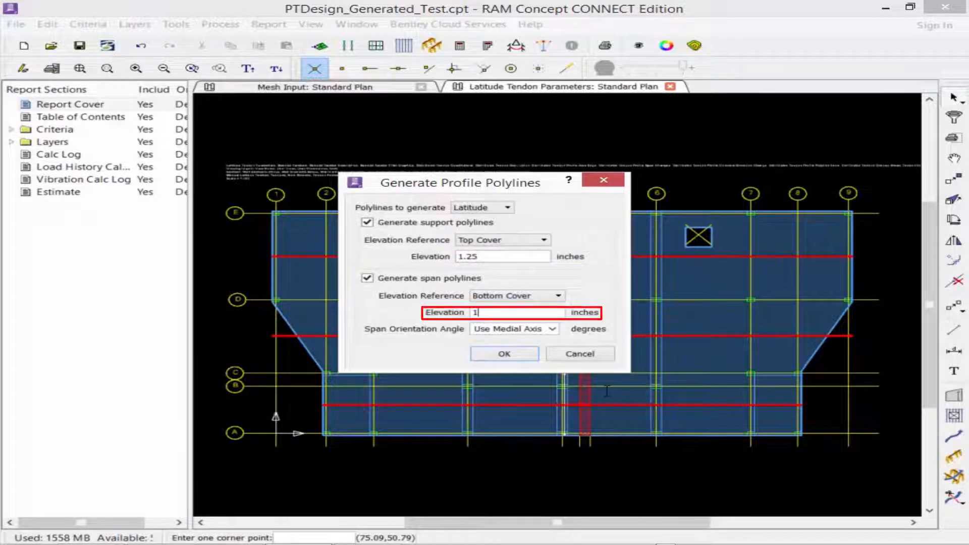
pyautogui.write('.25')
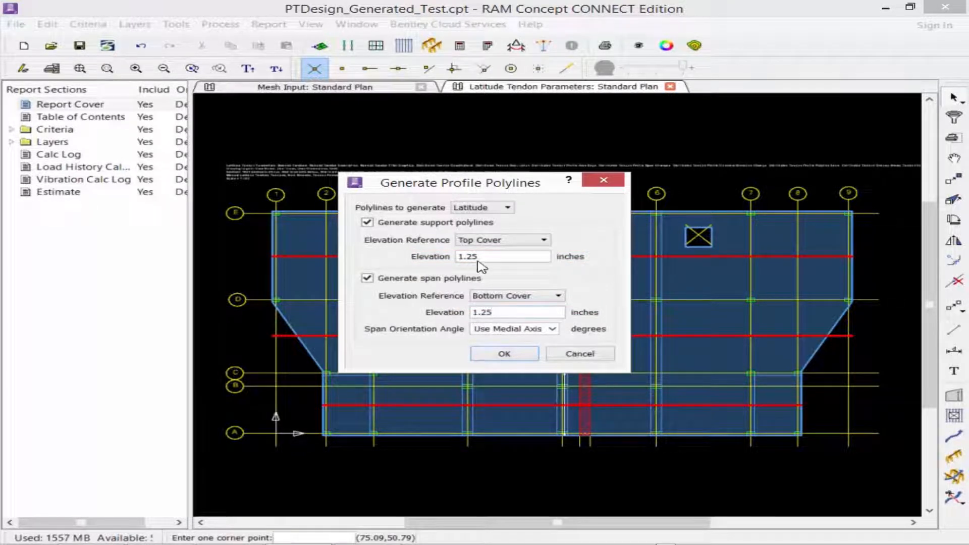
# Keep Top Cover and Bottom Cover as the support and span elevation references and generate the profile polylines.
pyautogui.click(494, 240)
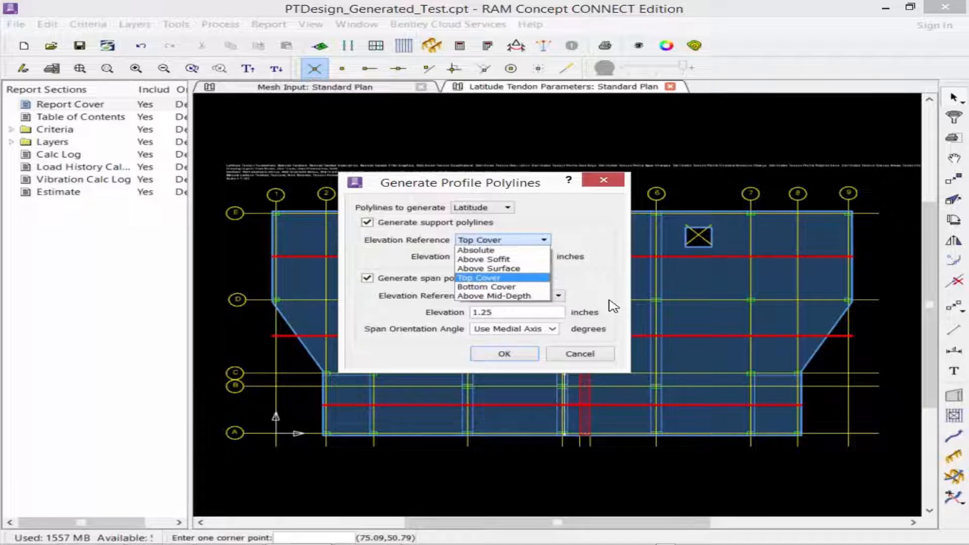
pyautogui.click(613, 306)
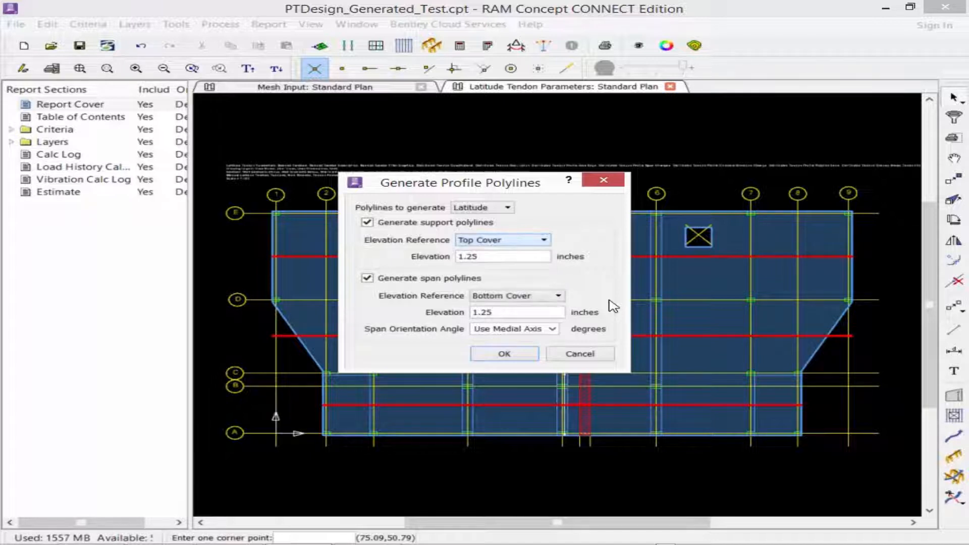
pyautogui.click(493, 298)
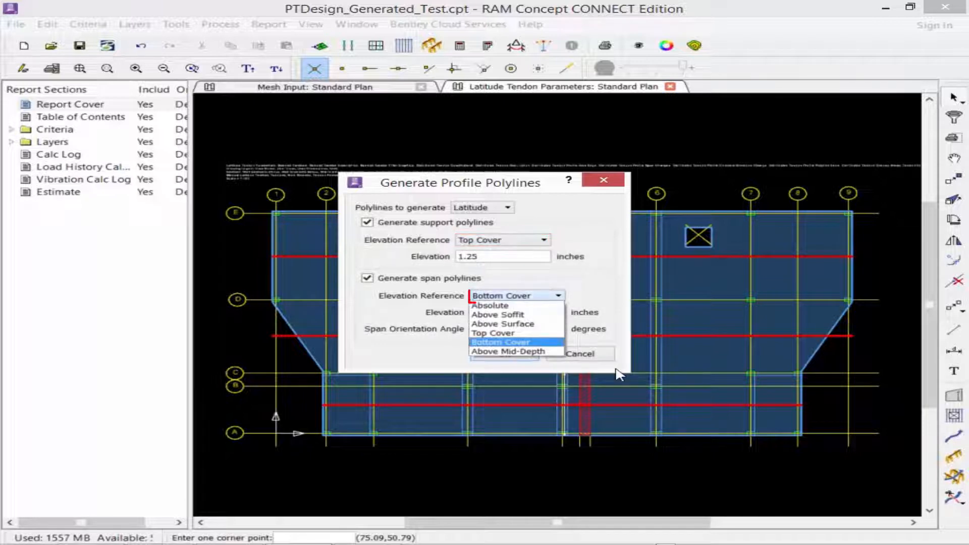
pyautogui.click(618, 373)
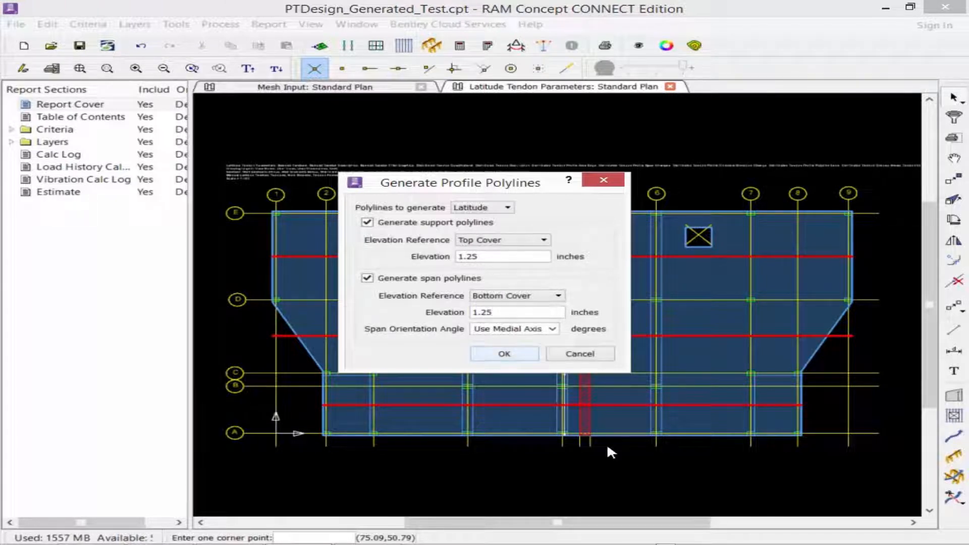
pyautogui.press('Return')
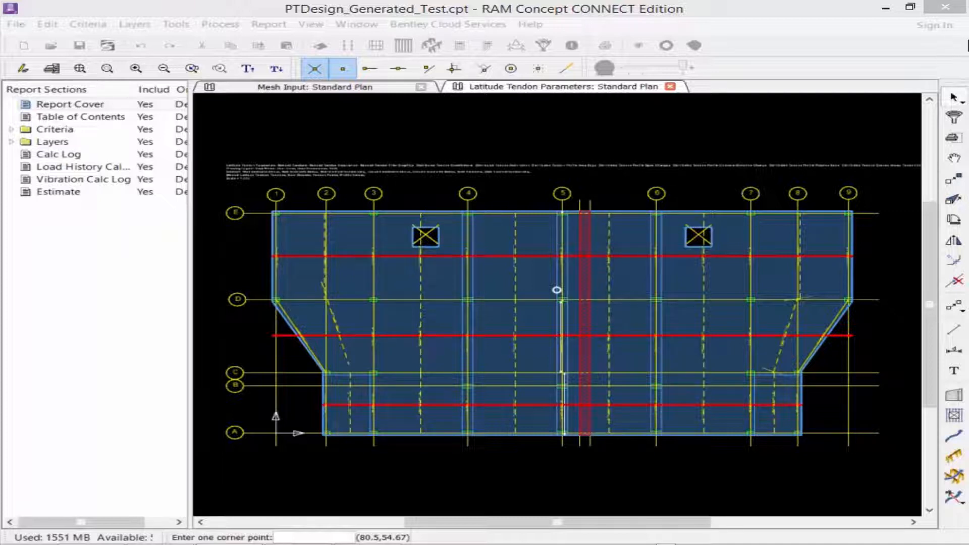
# Enlarge the plan text and delete the six support polylines along the slab's end edges between grids 1–2 and 8–9.
pyautogui.click(248, 68)
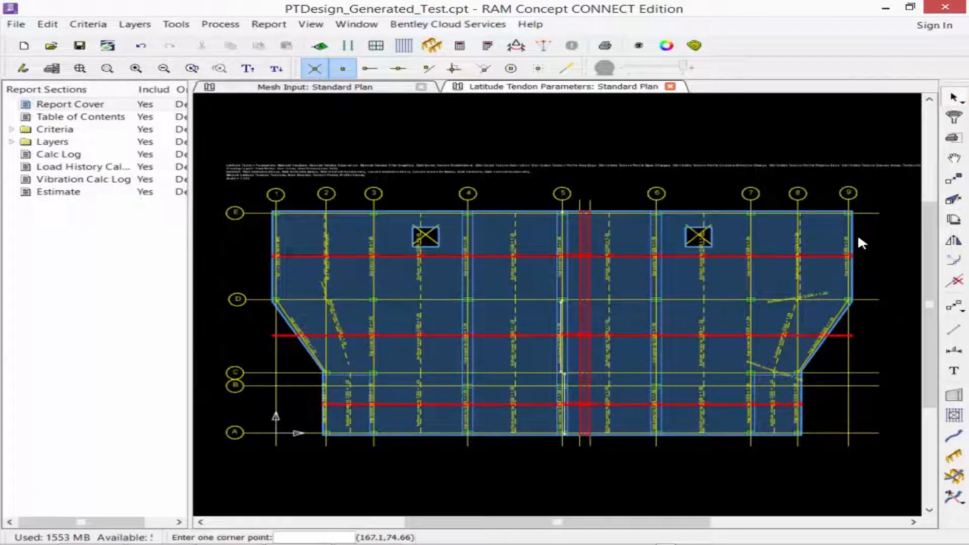
pyautogui.moveTo(859, 237); pyautogui.dragTo(838, 232)
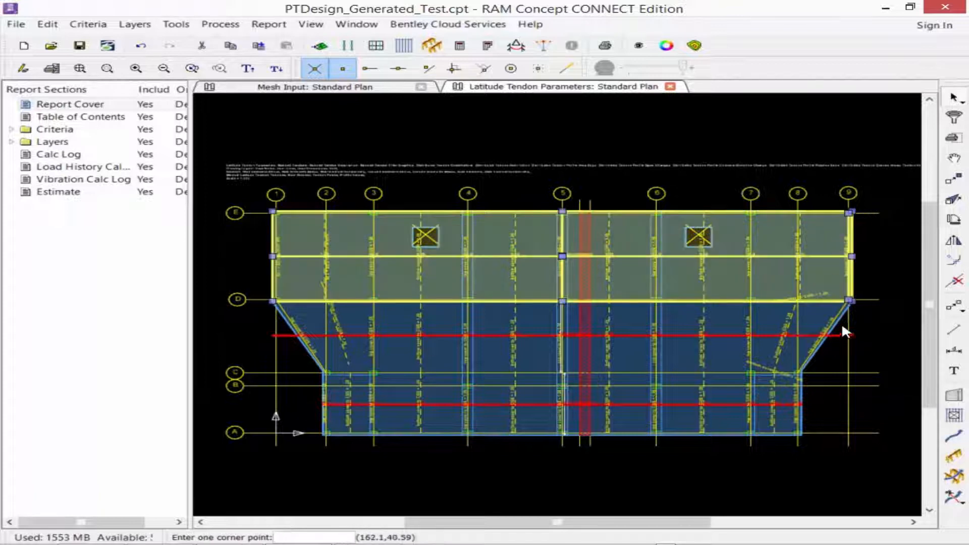
pyautogui.moveTo(847, 332); pyautogui.dragTo(796, 397)
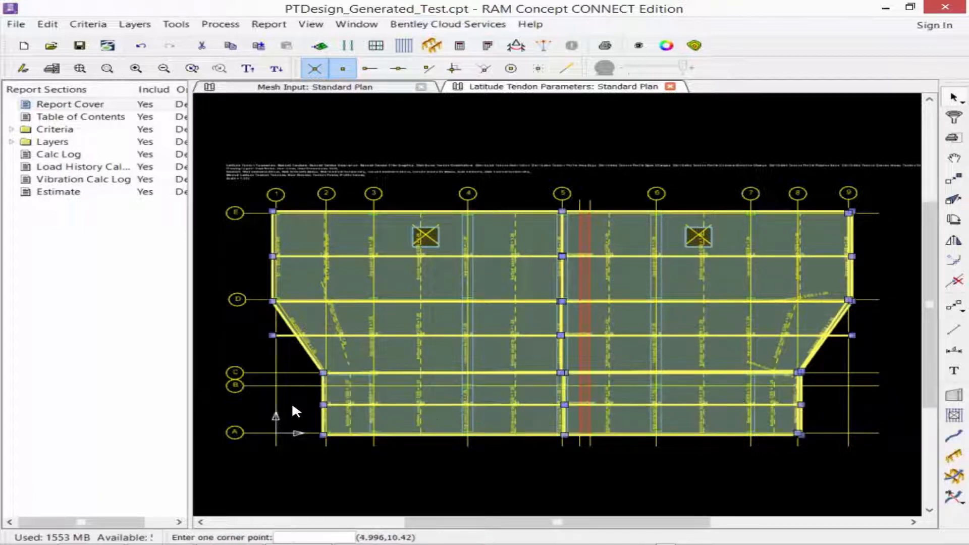
pyautogui.moveTo(311, 413); pyautogui.dragTo(293, 391)
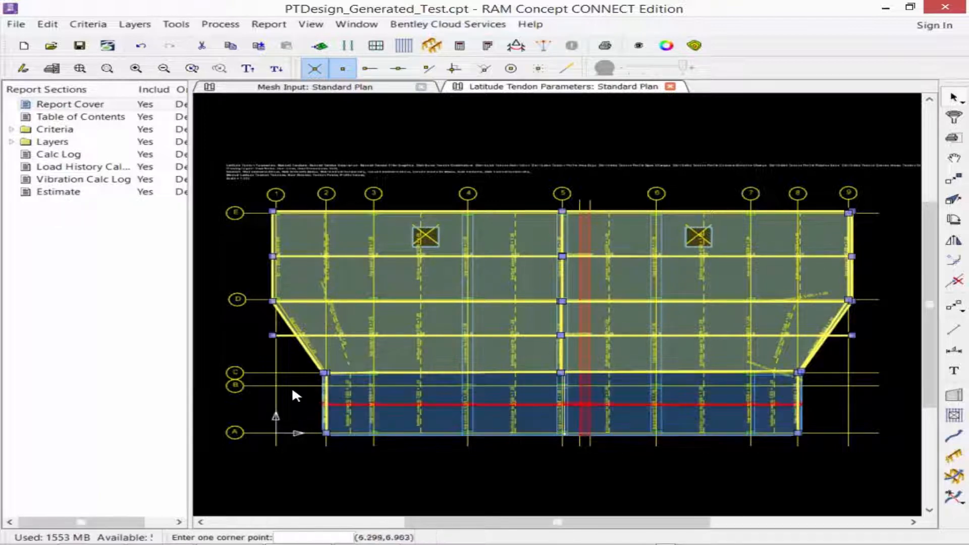
pyautogui.moveTo(310, 349); pyautogui.dragTo(292, 352)
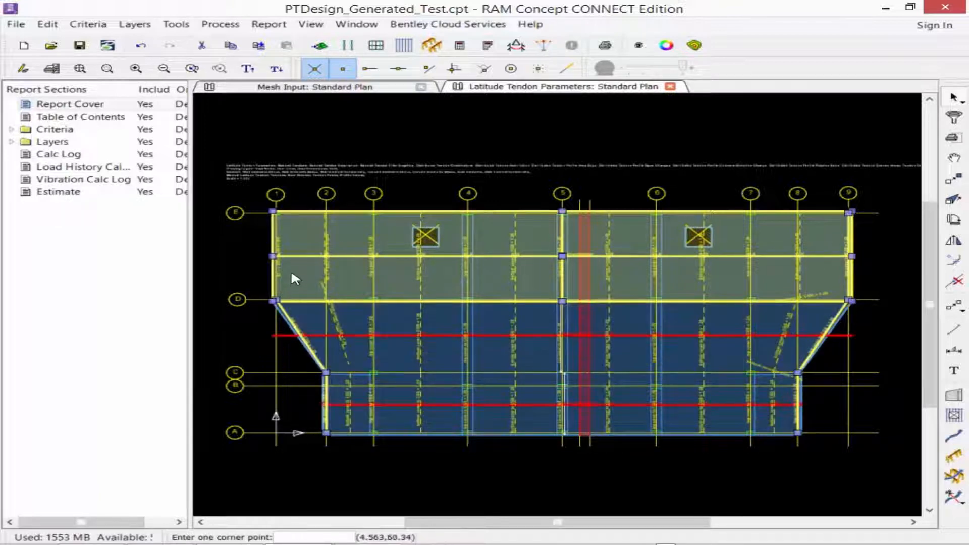
pyautogui.moveTo(292, 274); pyautogui.dragTo(249, 273)
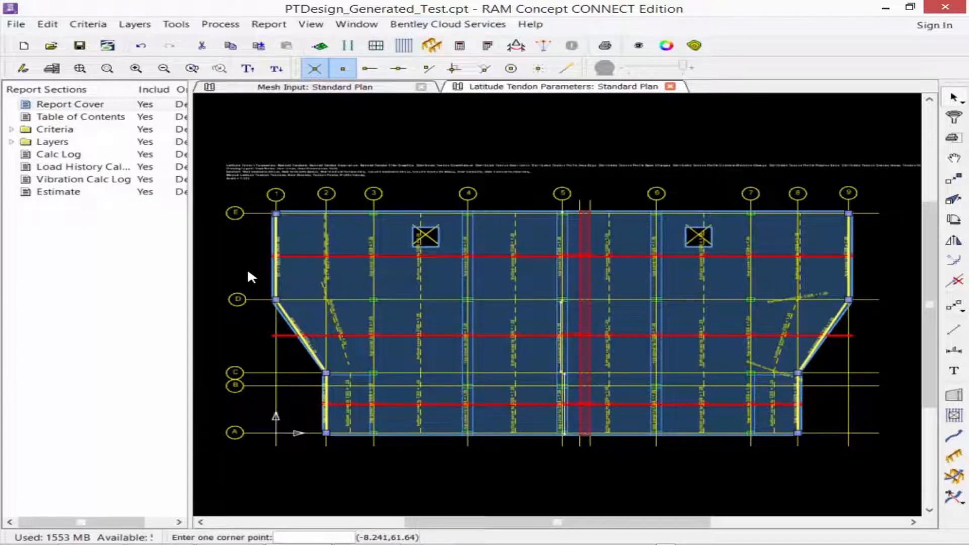
pyautogui.press('Delete')
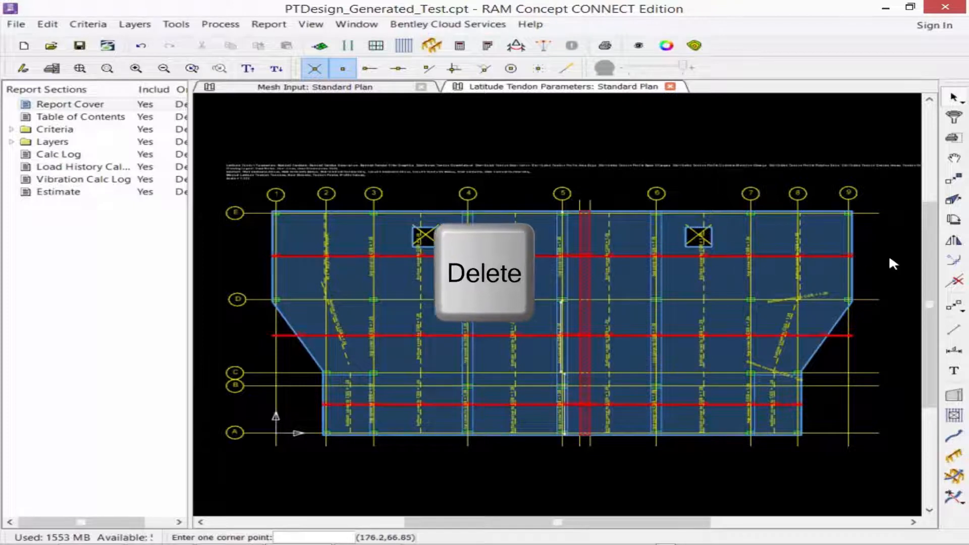
pyautogui.doubleClick(853, 256)
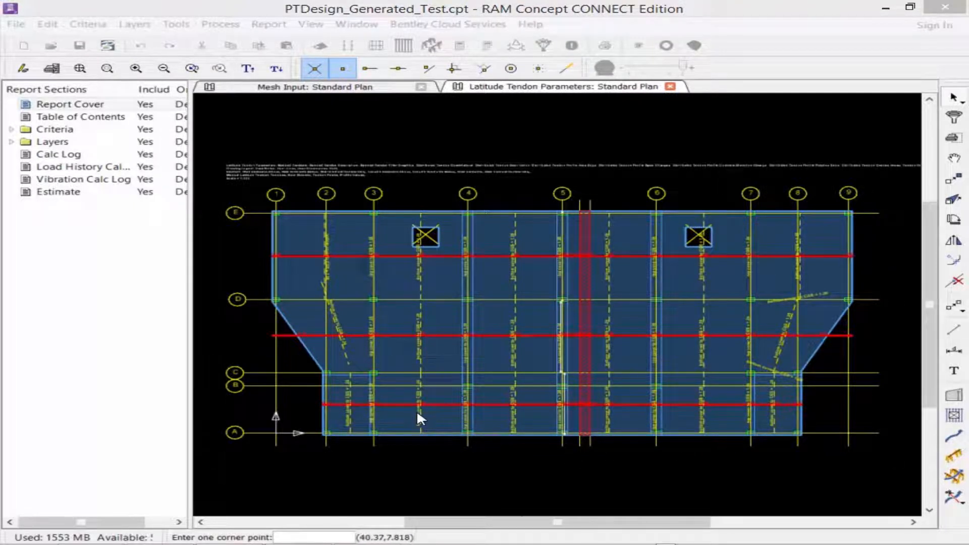
# Select the three span polylines near grid 2, filtering the selection to Profile Polyline and excluding Distributed Tendon Quadrilateral.
pyautogui.moveTo(412, 413); pyautogui.dragTo(524, 396, button='middle')
pyautogui.scroll(1, 380, 403)
pyautogui.scroll(1, 380, 400)
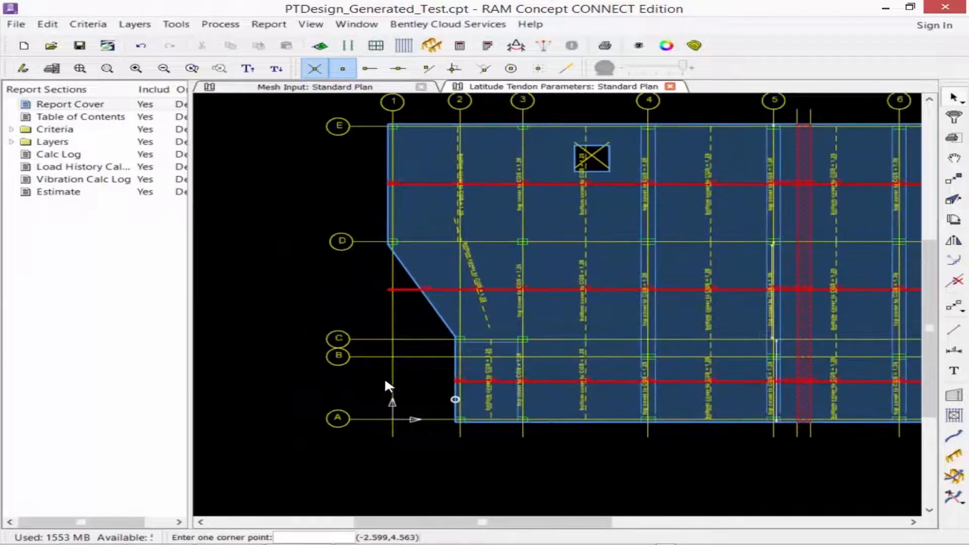
pyautogui.scroll(1, 458, 228)
pyautogui.moveTo(460, 248); pyautogui.dragTo(462, 274, button='middle')
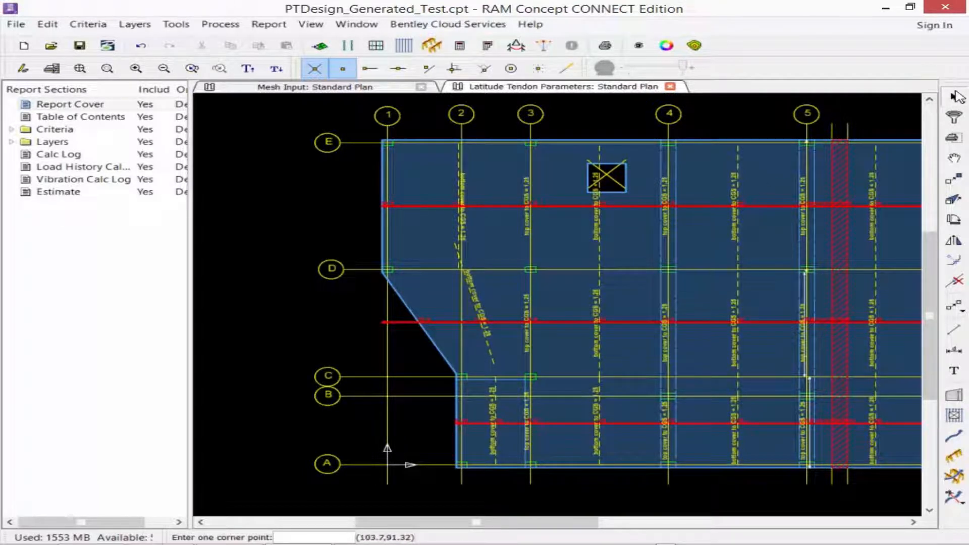
pyautogui.keyDown('shift'); pyautogui.click(589, 226); pyautogui.keyUp('shift')
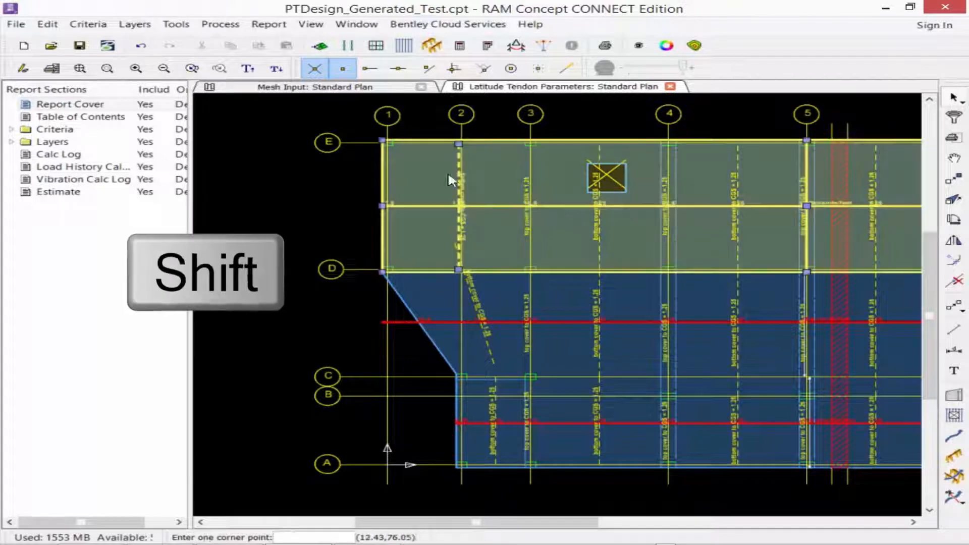
pyautogui.keyDown('shift'); pyautogui.click(466, 289); pyautogui.keyUp('shift')
pyautogui.keyDown('shift'); pyautogui.click(502, 391); pyautogui.keyUp('shift')
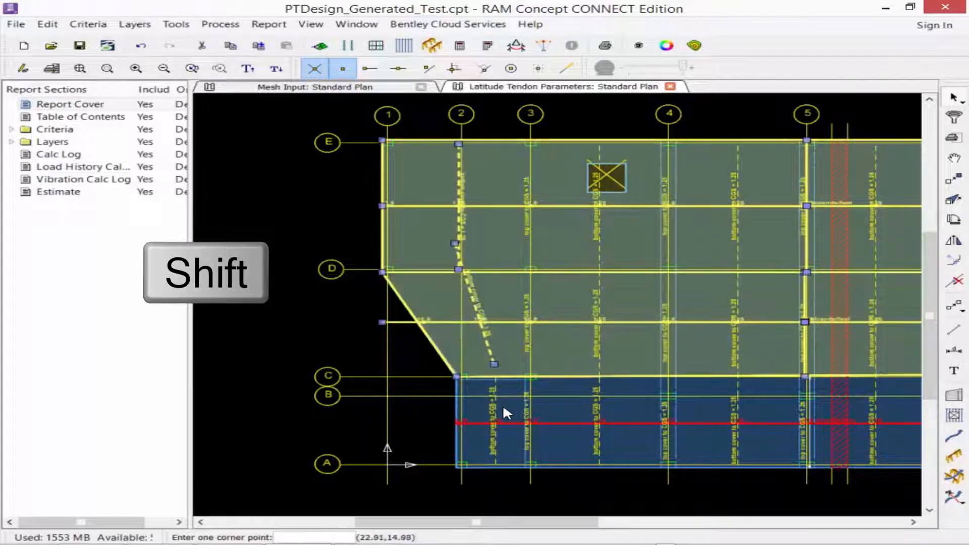
pyautogui.keyDown('shift'); pyautogui.click(502, 407); pyautogui.keyUp('shift')
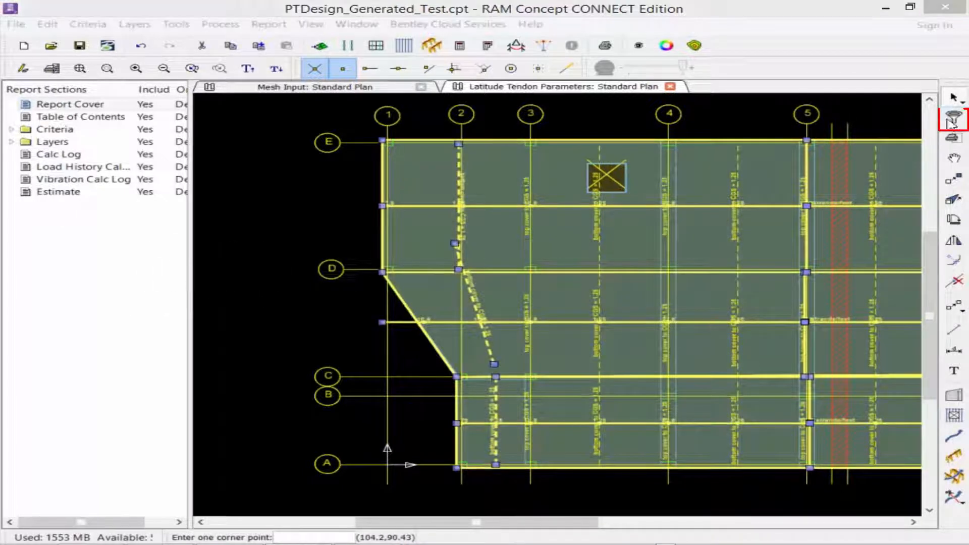
pyautogui.click(955, 117)
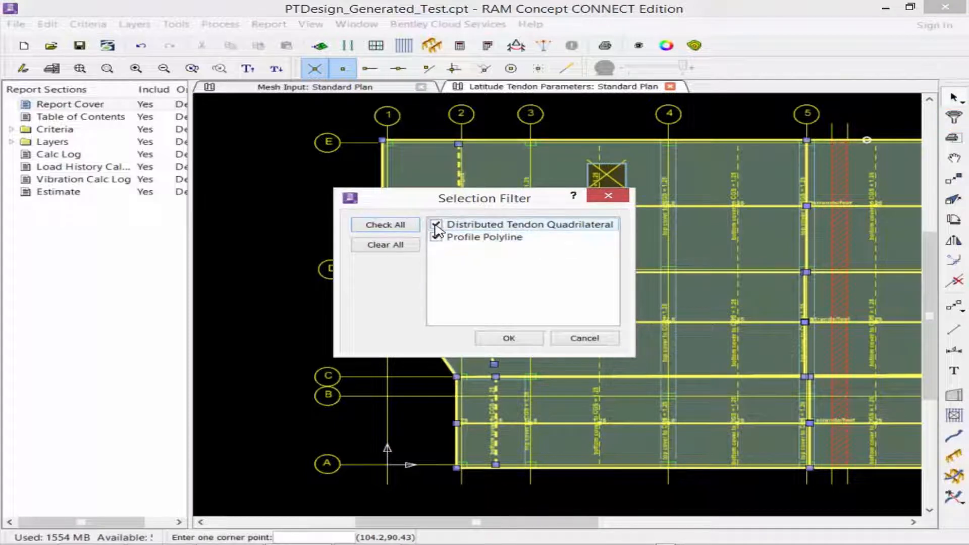
pyautogui.click(436, 225)
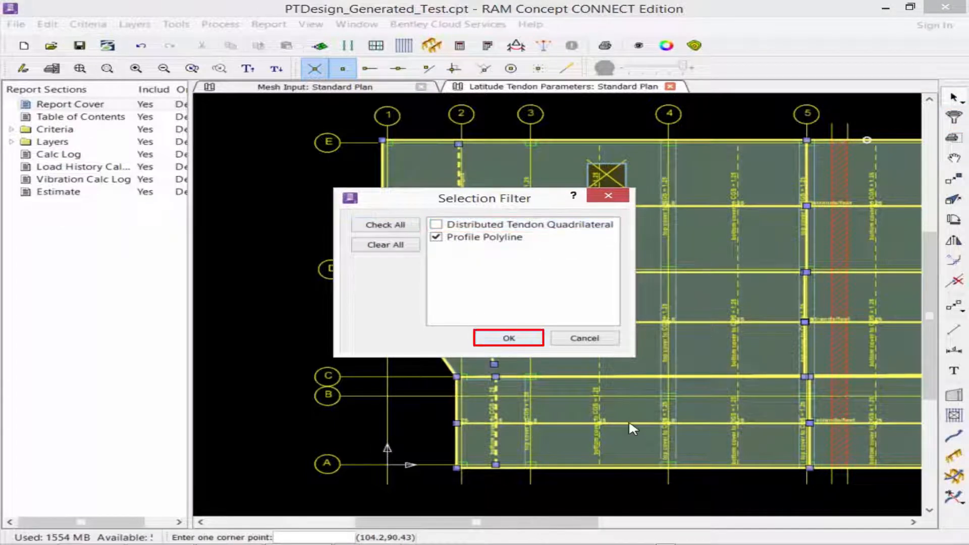
pyautogui.press('Return')
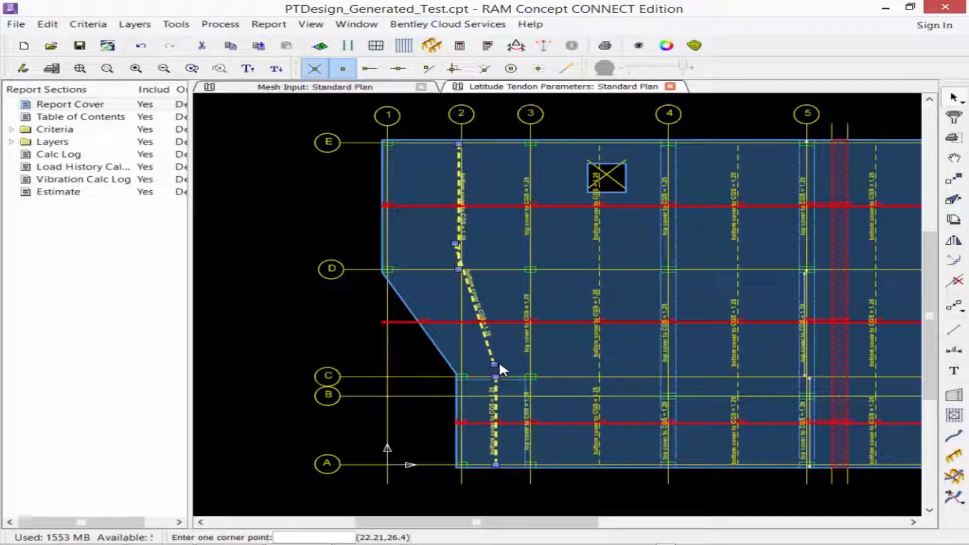
# Move the sloped span polyline near grid 2 by its upper end point onto the vertical span polyline just above grid D.
pyautogui.click(473, 301)
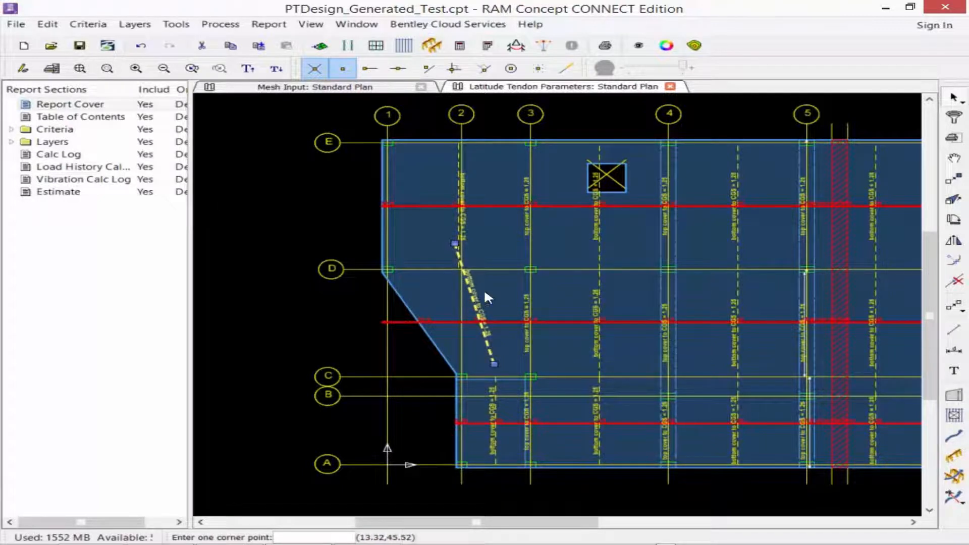
pyautogui.moveTo(456, 290); pyautogui.dragTo(485, 292, button='middle')
pyautogui.scroll(5, 500, 292)
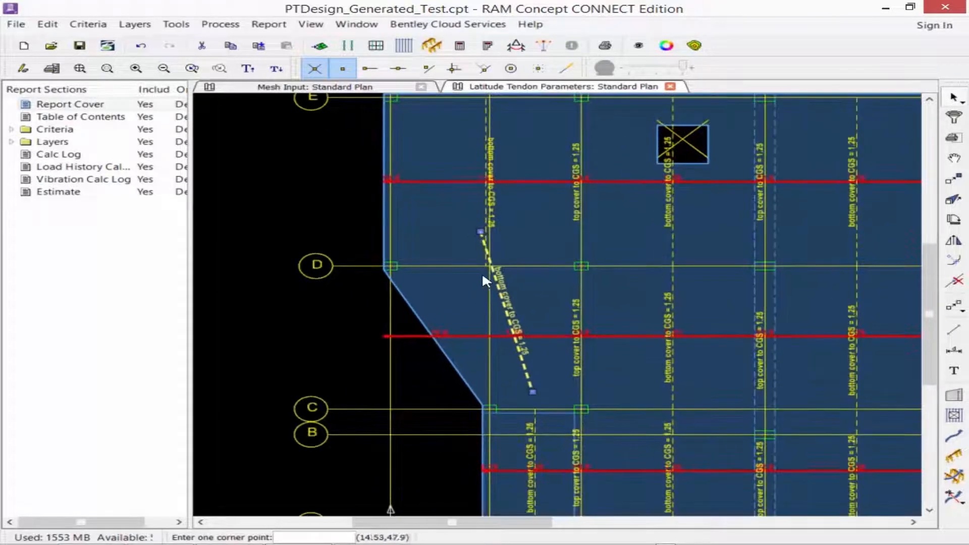
pyautogui.moveTo(493, 246); pyautogui.dragTo(537, 256, button='middle')
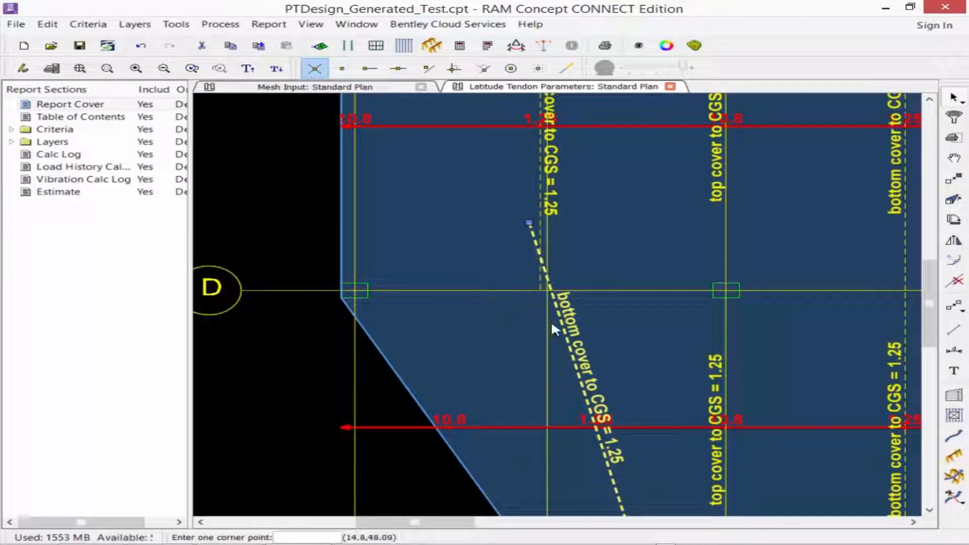
pyautogui.click(952, 182)
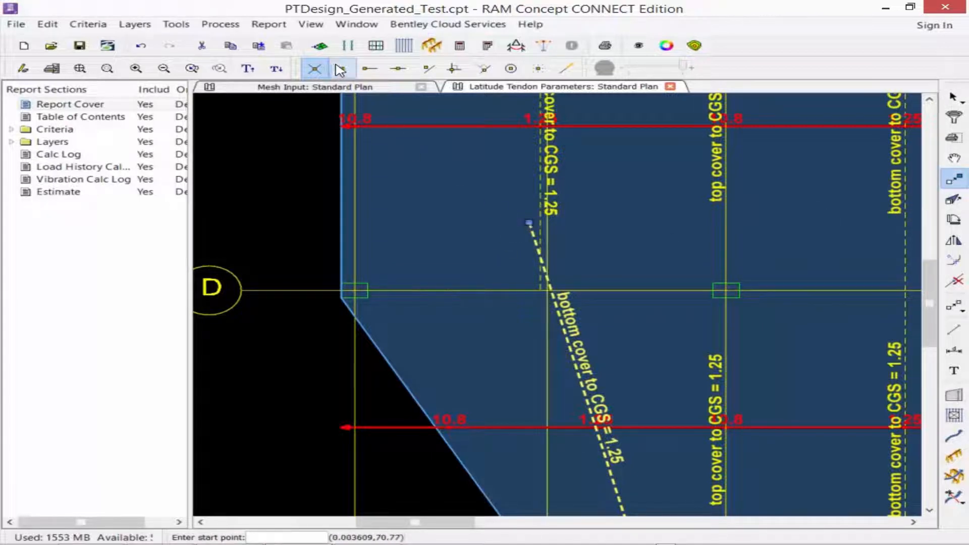
pyautogui.click(370, 68)
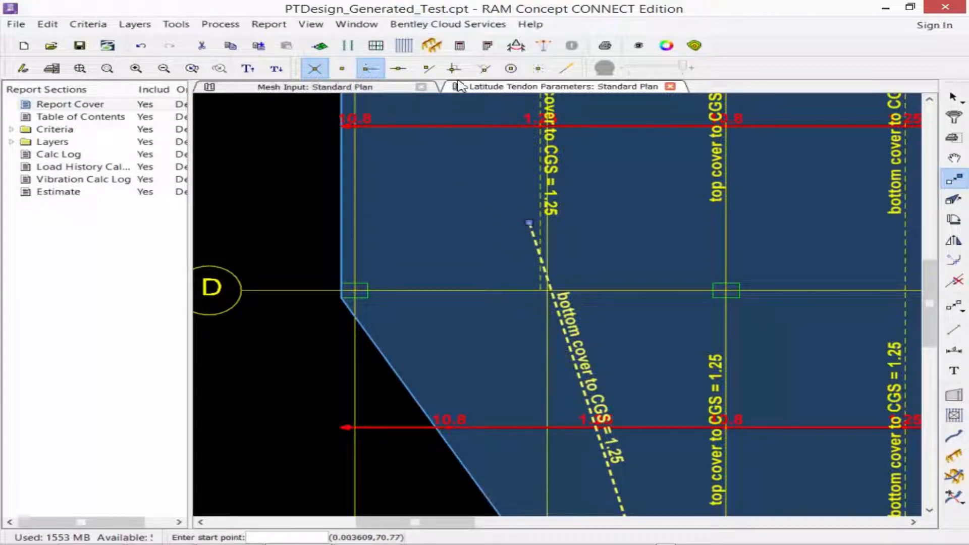
pyautogui.click(528, 222)
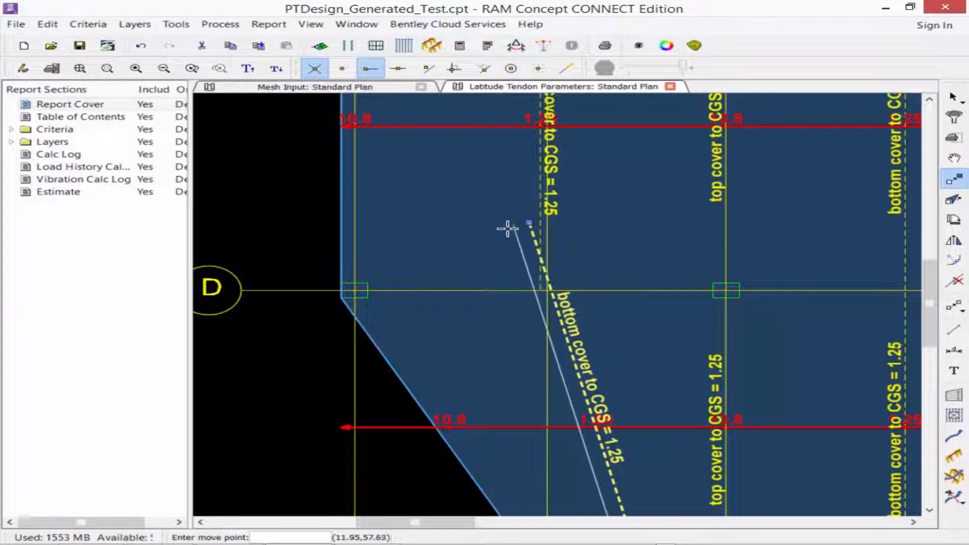
pyautogui.click(540, 257)
# Stretch the upper end of the vertical span polyline between grids A and C straight up to meet the sloped span polyline.
pyautogui.moveTo(579, 392); pyautogui.dragTo(498, 228, button='middle')
pyautogui.scroll(2, 573, 422)
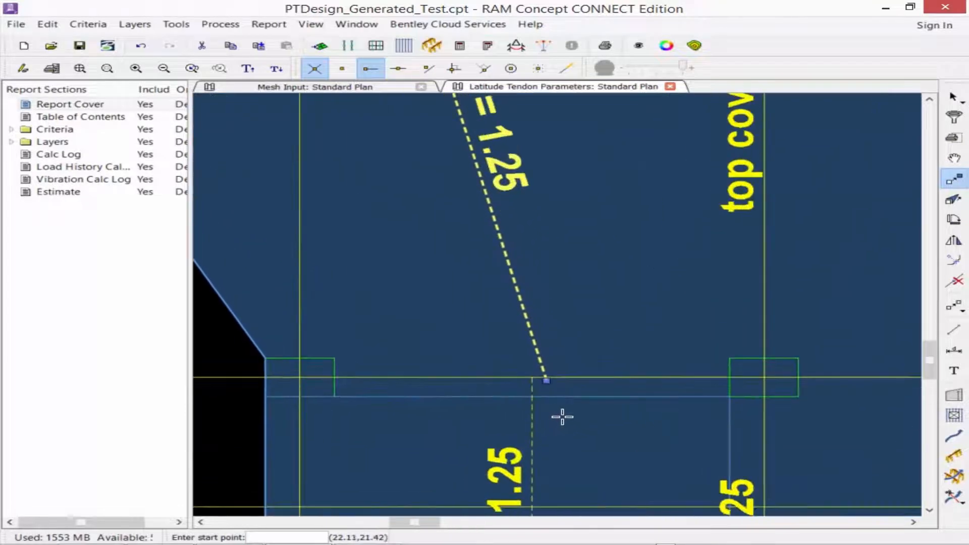
pyautogui.scroll(-2, 567, 409)
pyautogui.moveTo(570, 406); pyautogui.dragTo(630, 359, button='middle')
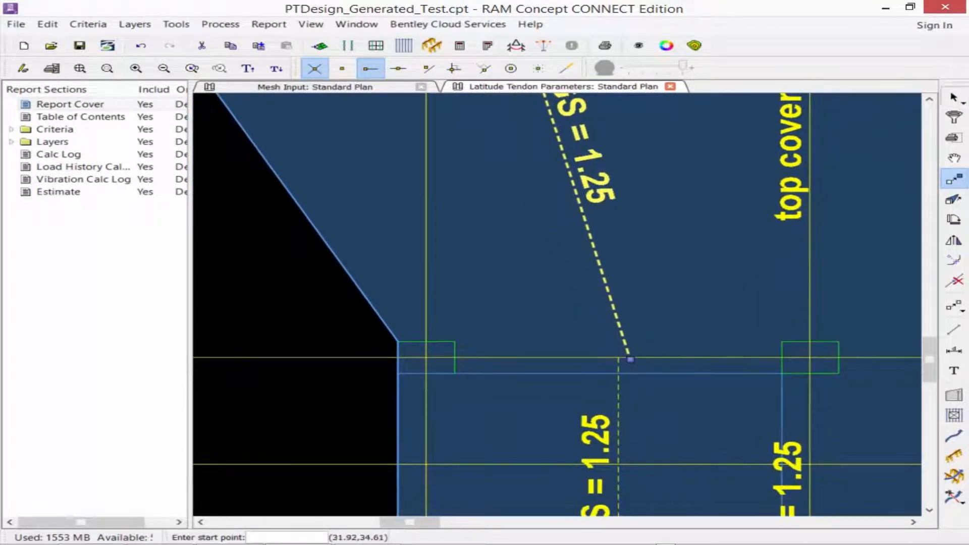
pyautogui.click(953, 98)
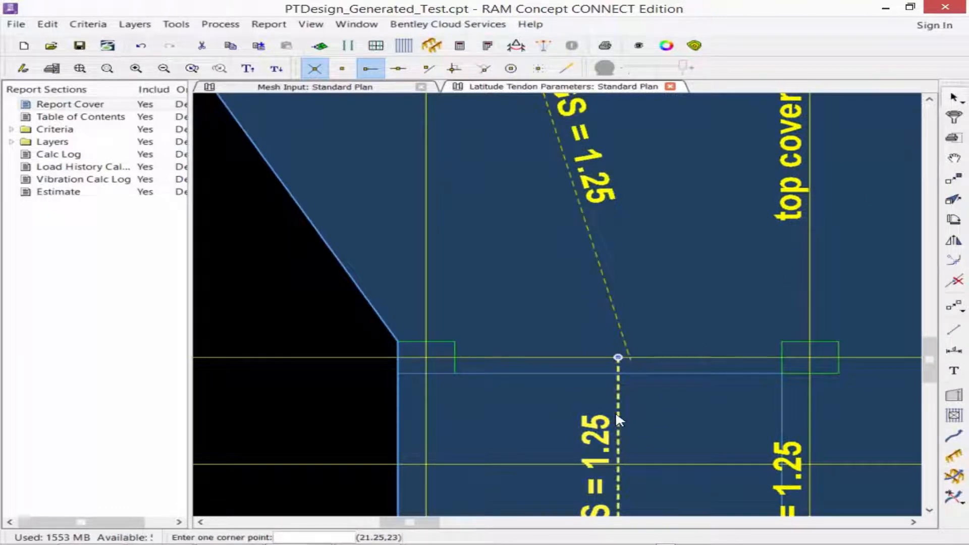
pyautogui.click(954, 201)
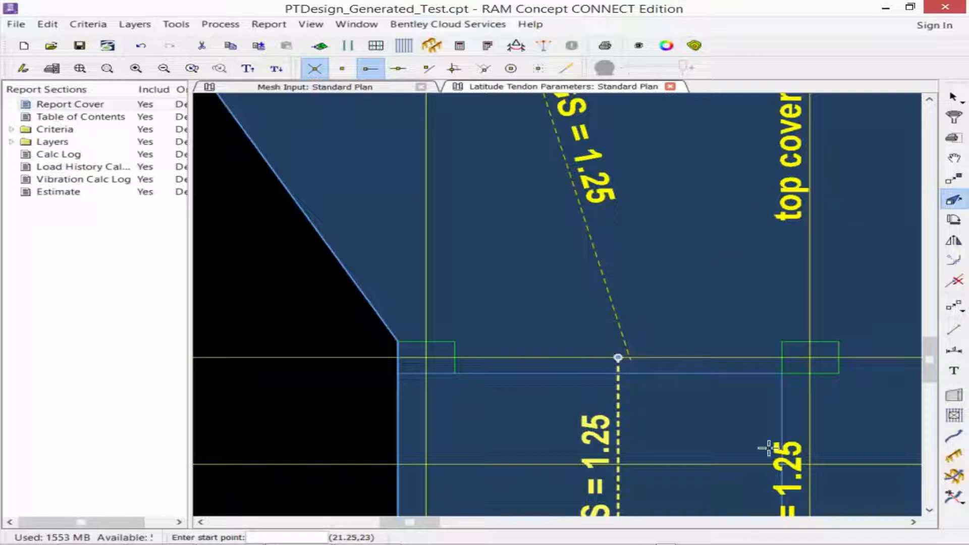
pyautogui.click(618, 358)
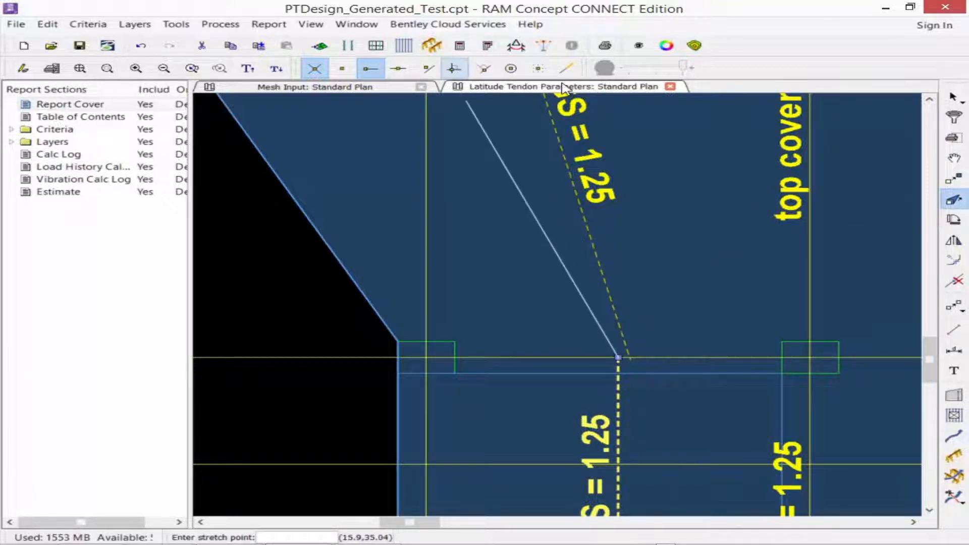
pyautogui.click(455, 68)
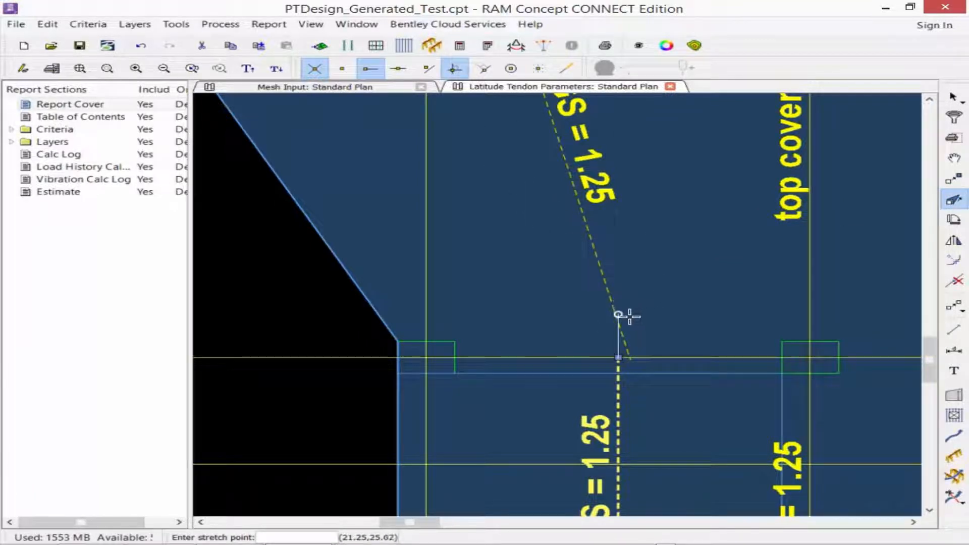
pyautogui.click(781, 372)
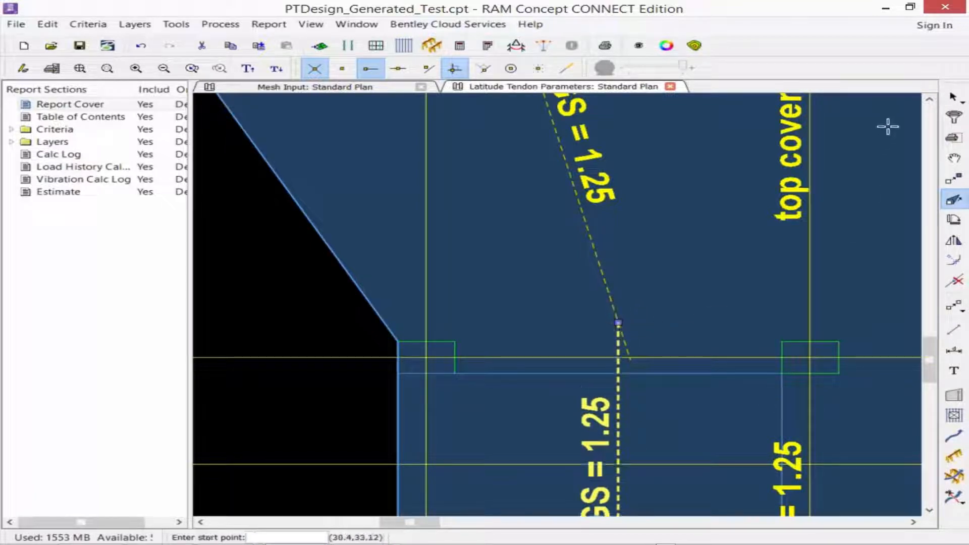
# Stretch the lower end of the sloped span polyline near grid C onto the upper end of the vertical span polyline below.
pyautogui.click(955, 98)
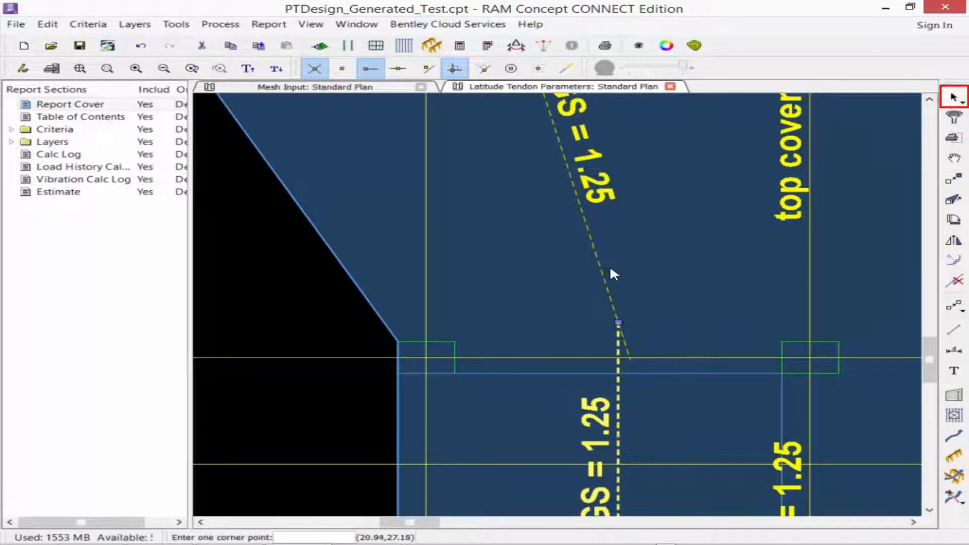
pyautogui.moveTo(613, 273); pyautogui.dragTo(735, 340)
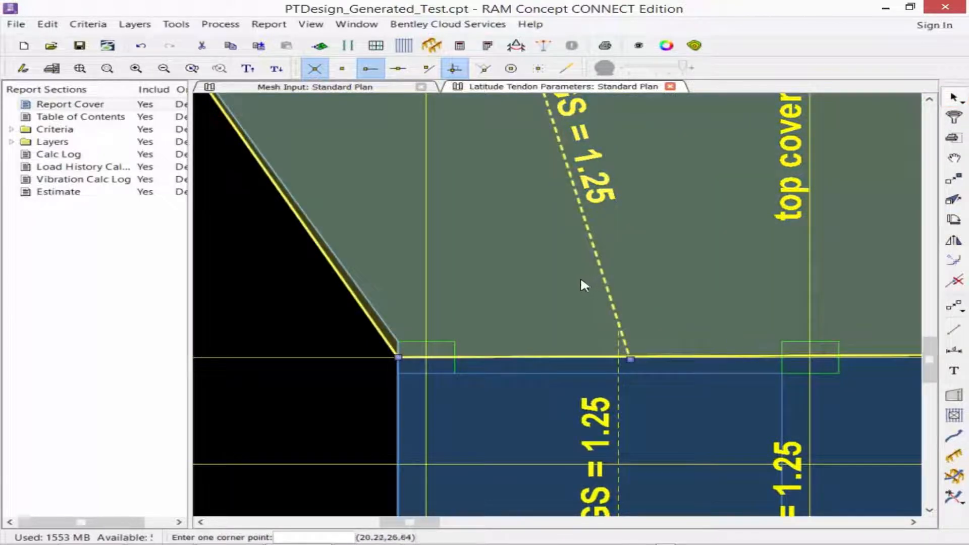
pyautogui.press('Escape')
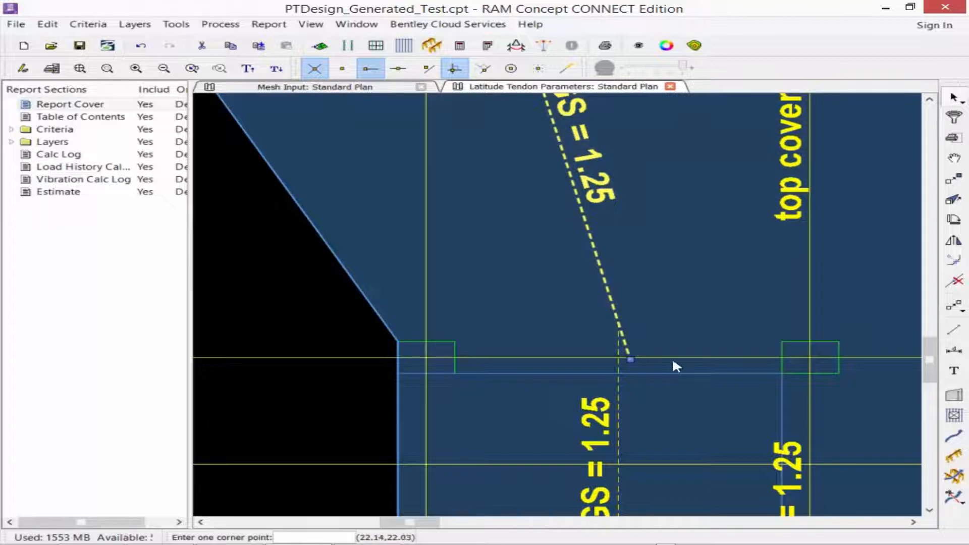
pyautogui.click(954, 199)
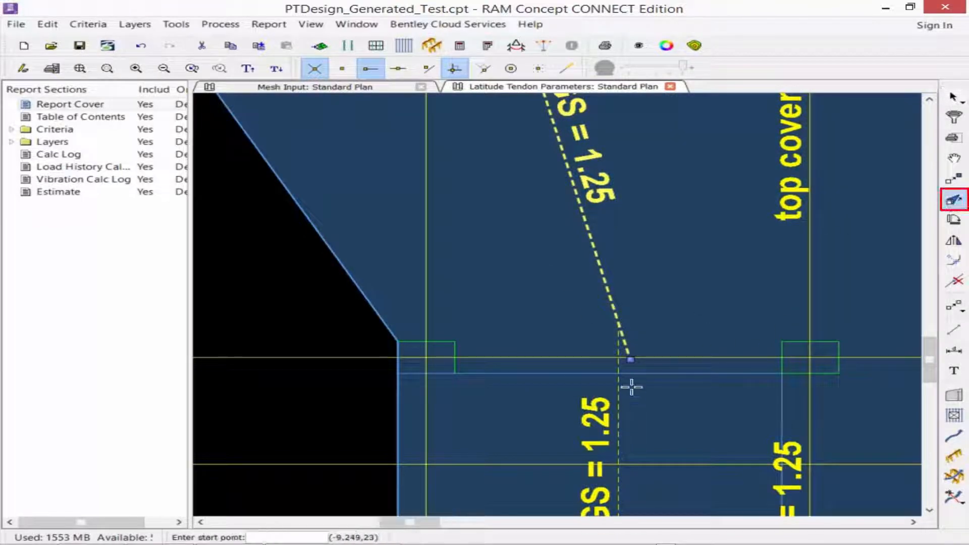
pyautogui.click(630, 360)
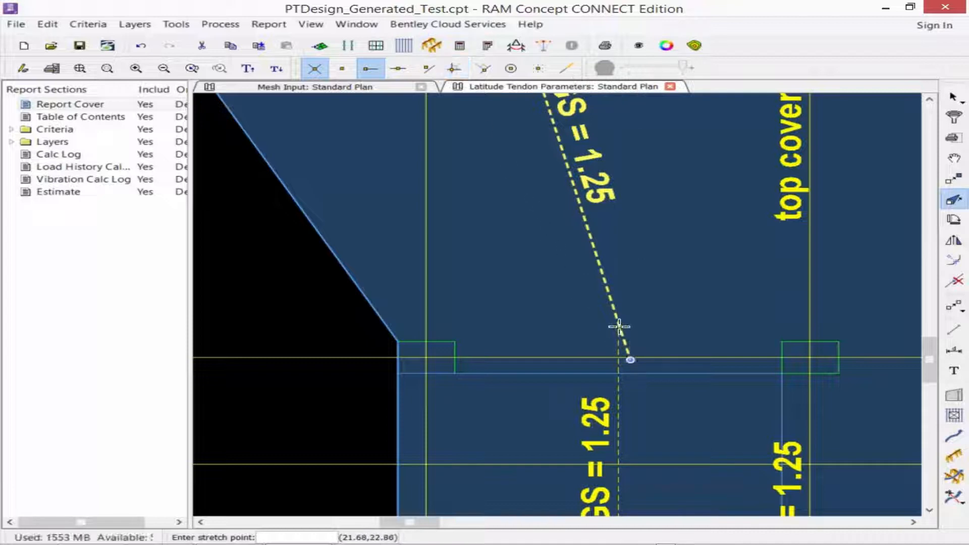
pyautogui.click(619, 327)
# Stretch the lower end of the vertical span polyline near grids 2 and D up to the sloped polyline's upper end.
pyautogui.scroll(-2, 586, 313)
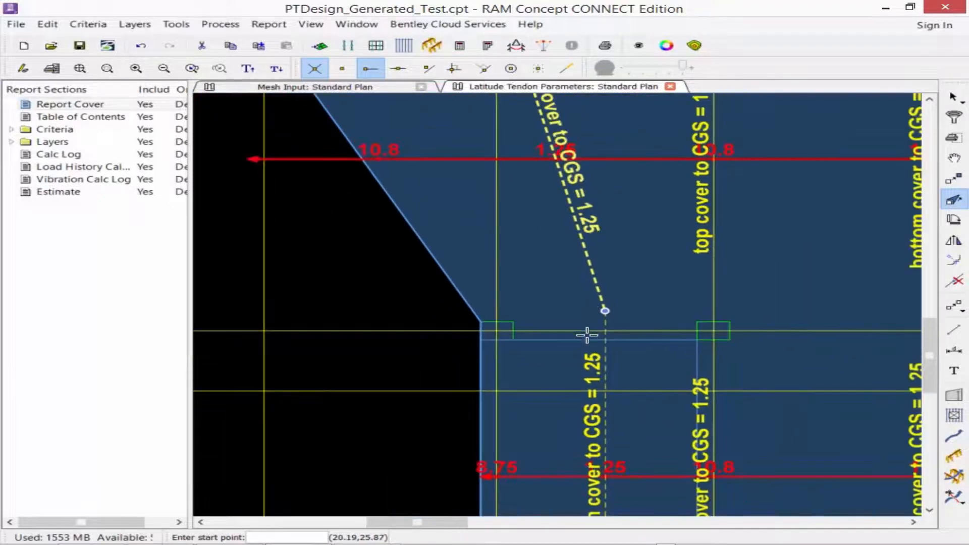
pyautogui.moveTo(504, 135); pyautogui.dragTo(523, 348, button='middle')
pyautogui.scroll(3, 516, 161)
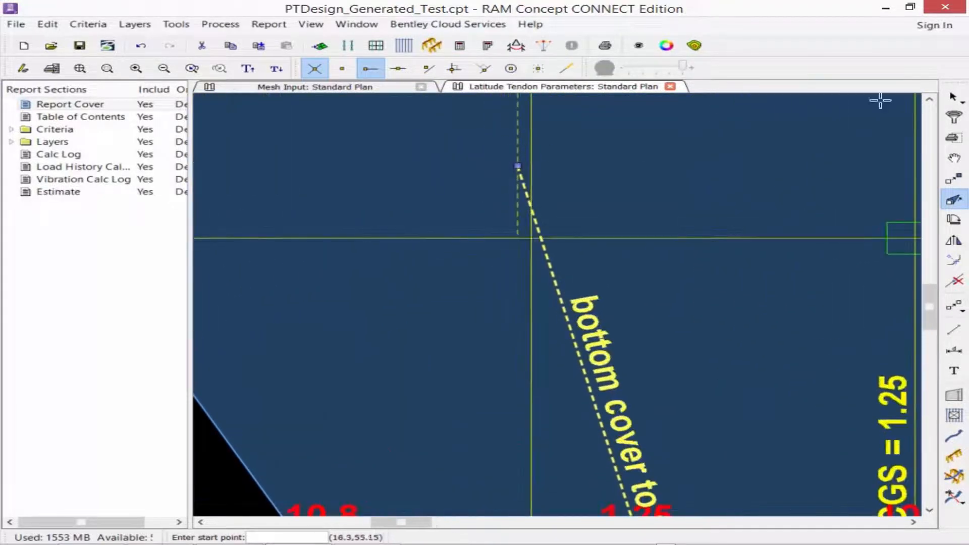
pyautogui.click(953, 97)
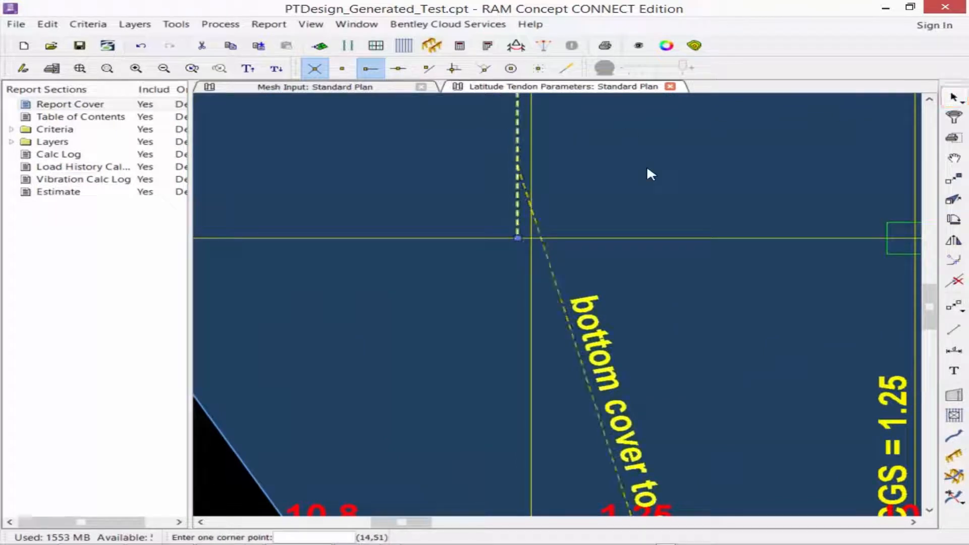
pyautogui.click(952, 206)
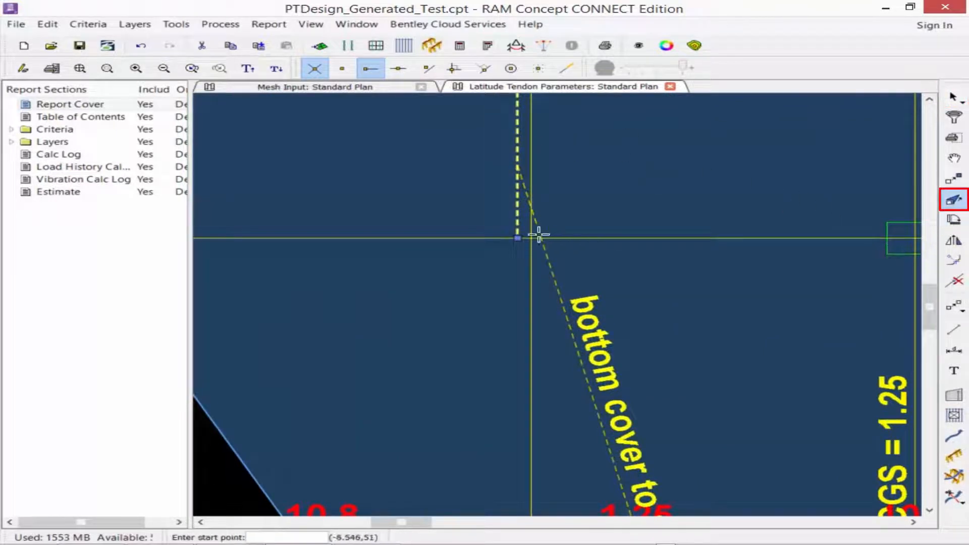
pyautogui.click(518, 237)
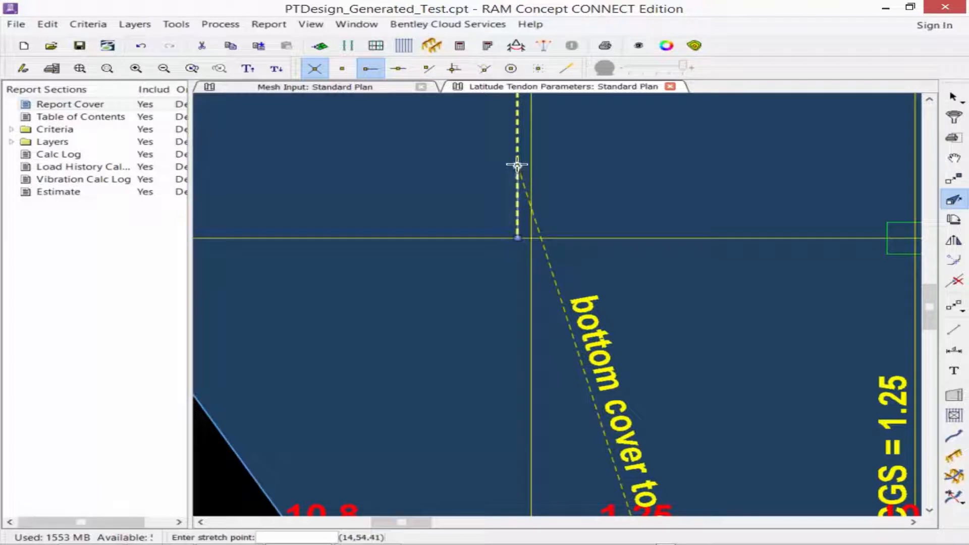
pyautogui.click(517, 166)
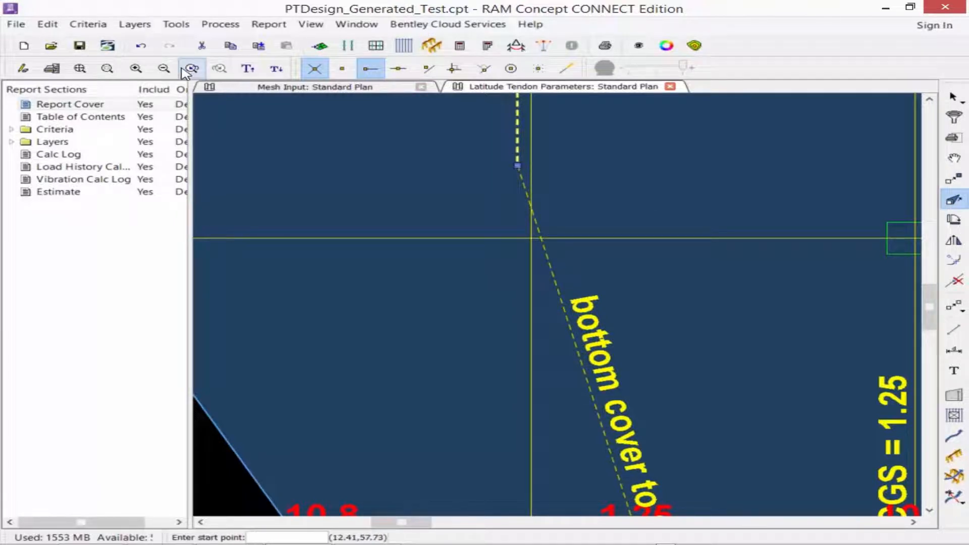
# Delete the profile polylines around grid 8, including the stray sloped ones, with Distributed Tendon Quadrilateral filtered out of the selection.
pyautogui.click(80, 68)
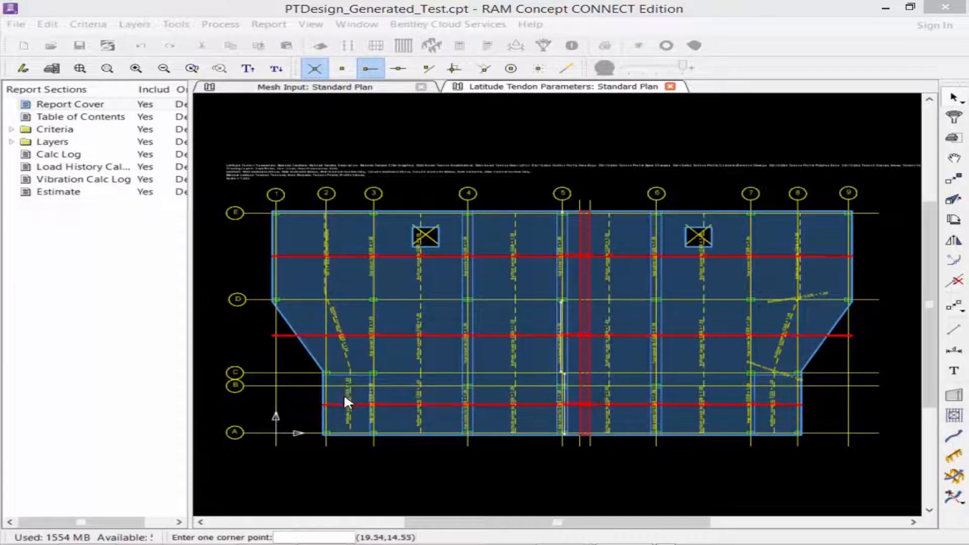
pyautogui.click(888, 458)
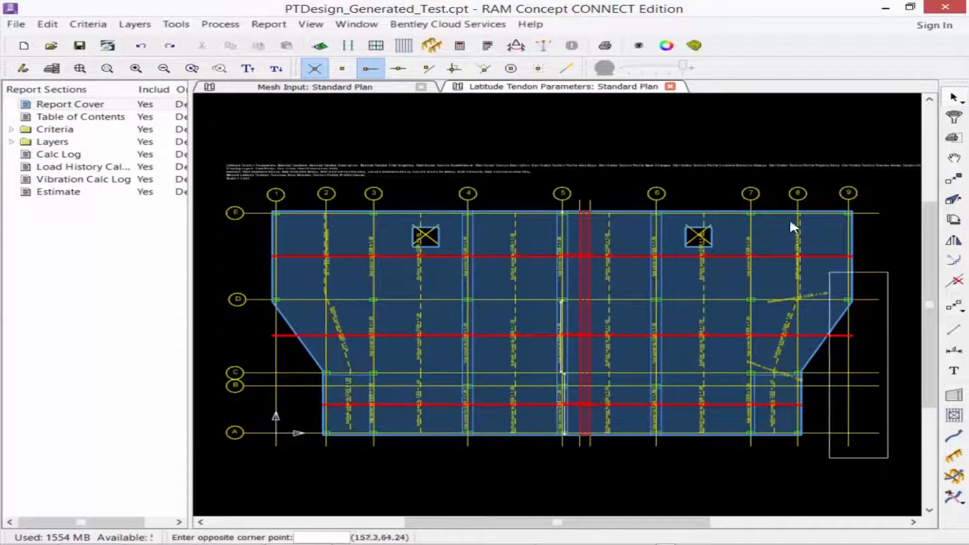
pyautogui.click(766, 182)
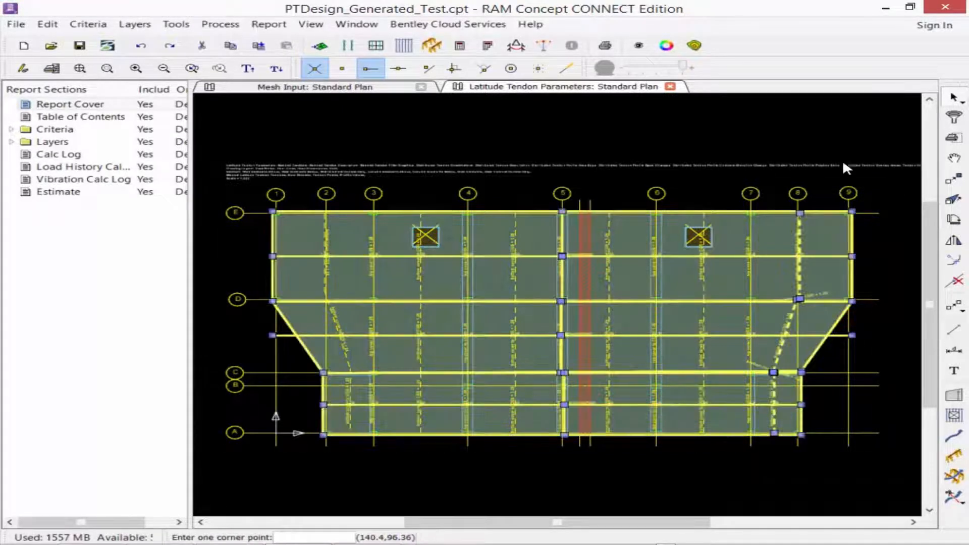
pyautogui.click(954, 117)
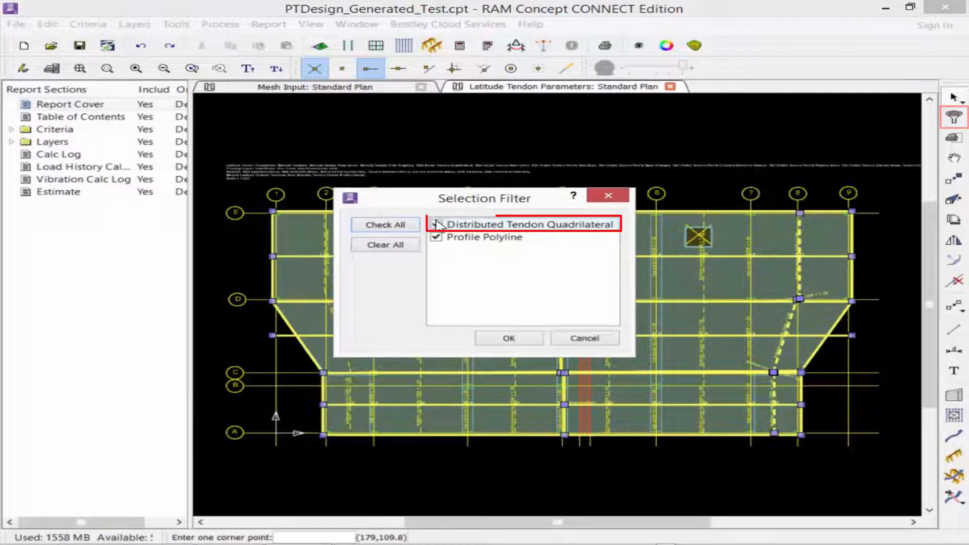
pyautogui.click(436, 225)
pyautogui.click(503, 338)
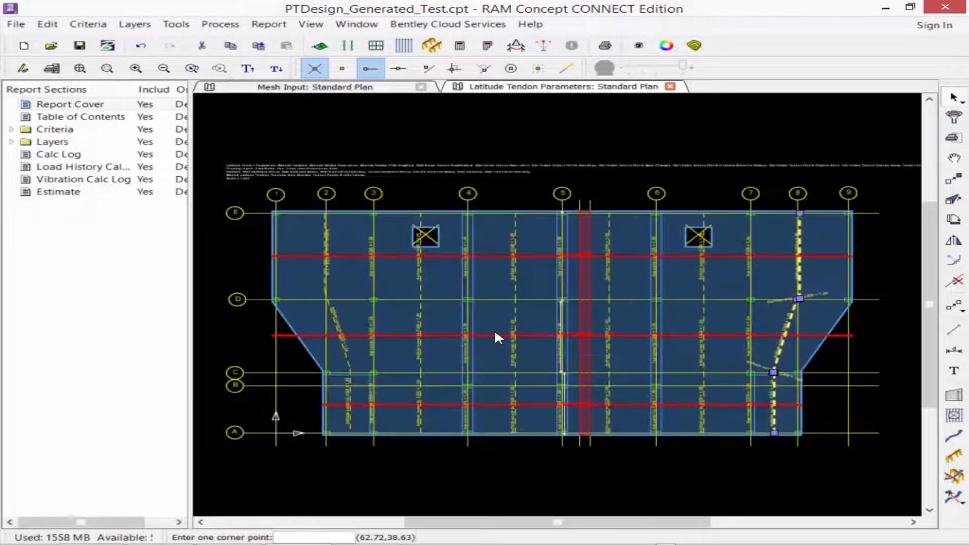
pyautogui.press('Delete')
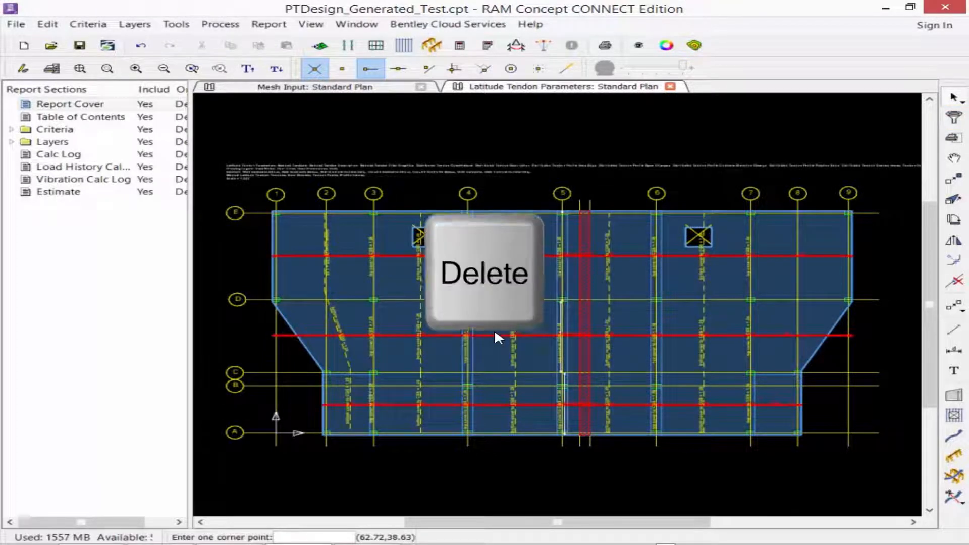
# Mirror a copy of the three span profile polylines near grid 2 about grid 5, excluding Distributed Tendon Quadrilateral from the selection.
pyautogui.click(356, 446)
pyautogui.click(259, 191)
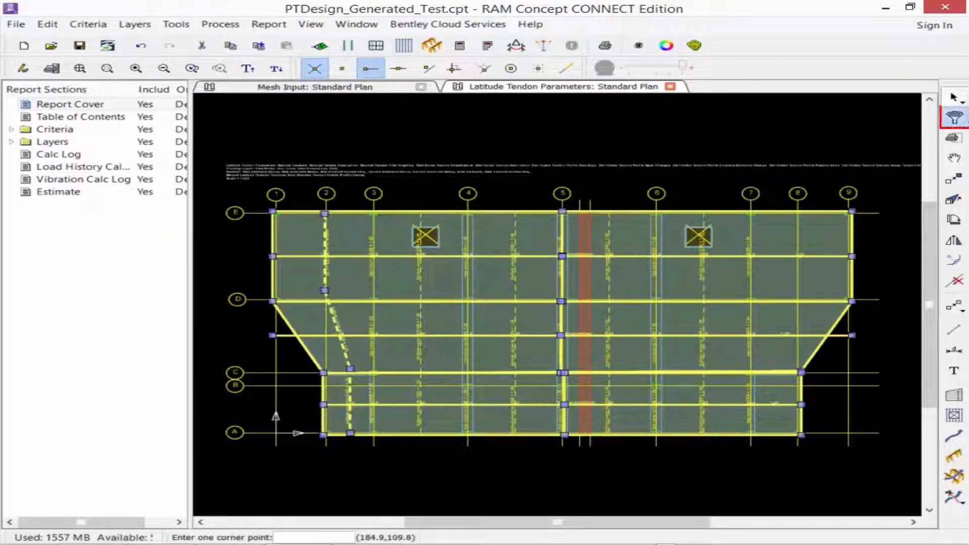
pyautogui.click(954, 117)
pyautogui.click(436, 225)
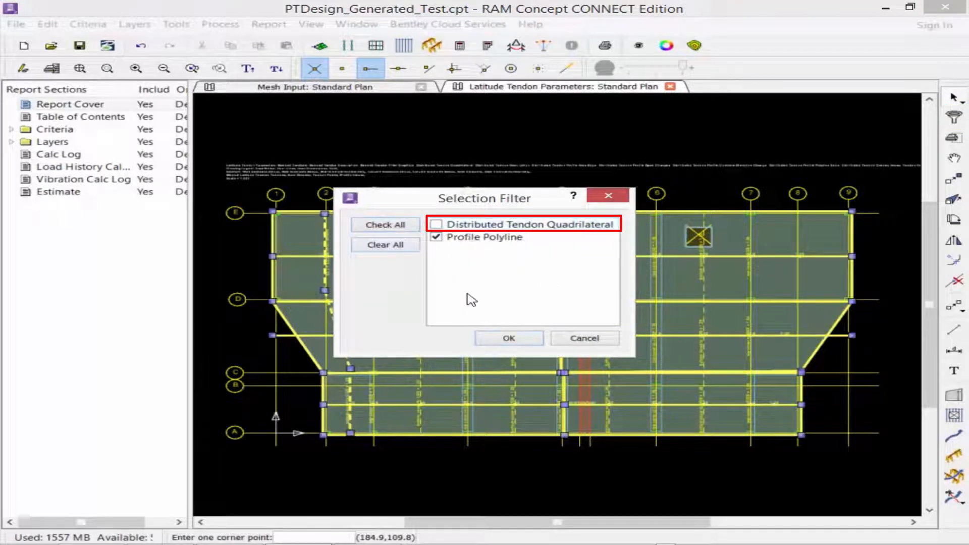
pyautogui.click(508, 338)
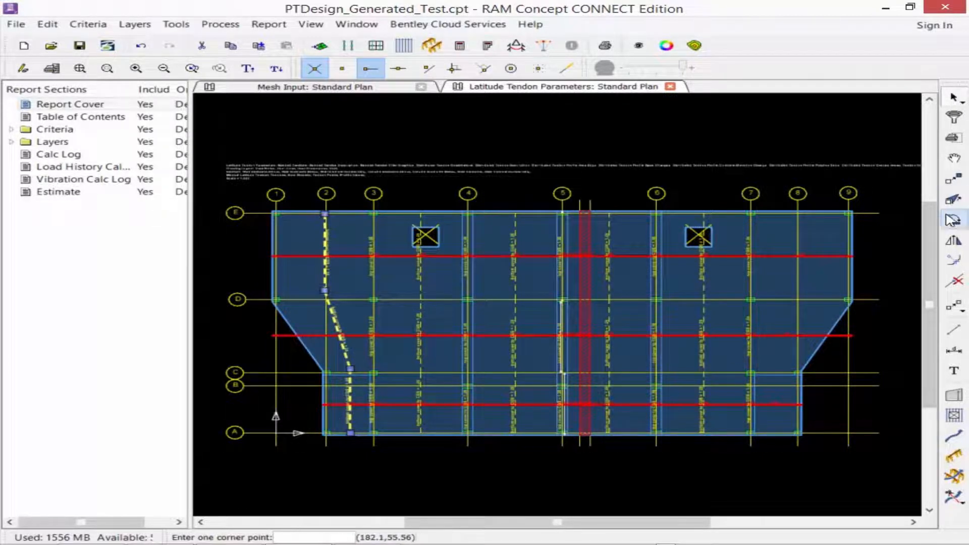
pyautogui.click(954, 243)
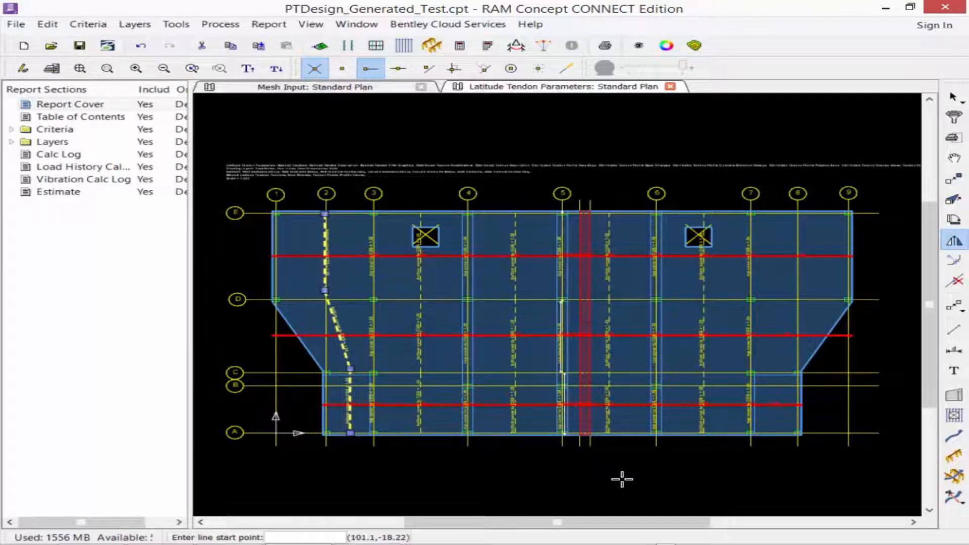
pyautogui.click(562, 435)
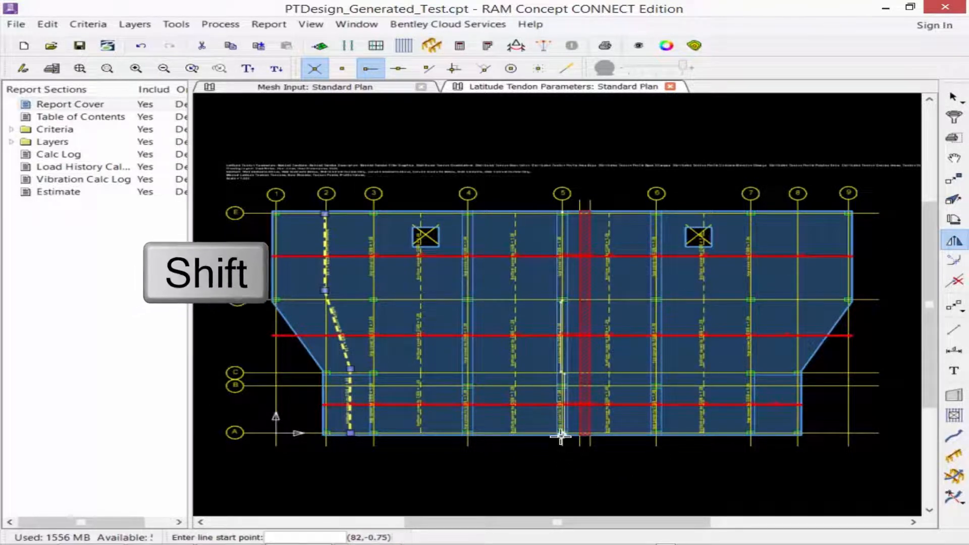
pyautogui.keyDown('shift'); pyautogui.click(562, 211); pyautogui.keyUp('shift')
pyautogui.keyDown('shift'); pyautogui.click(704, 260); pyautogui.keyUp('shift')
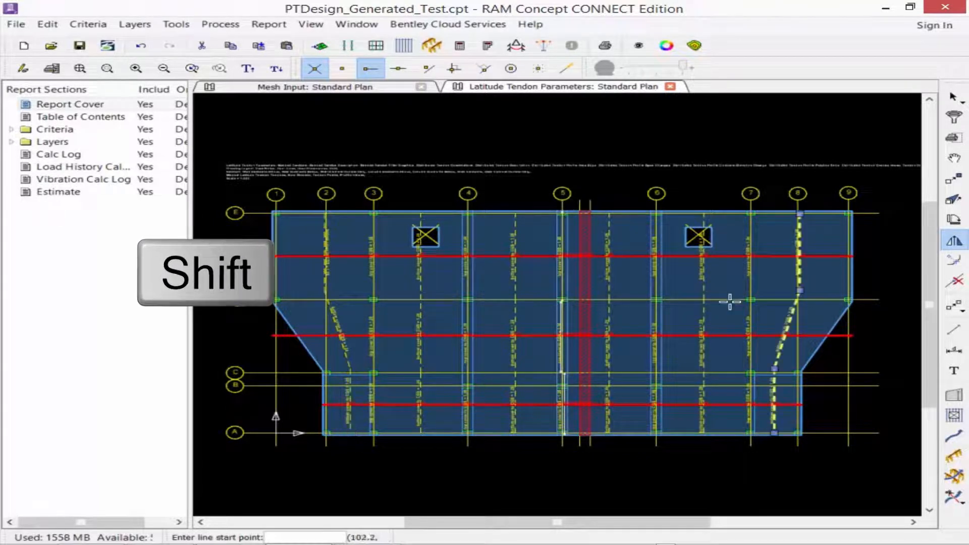
pyautogui.click(956, 96)
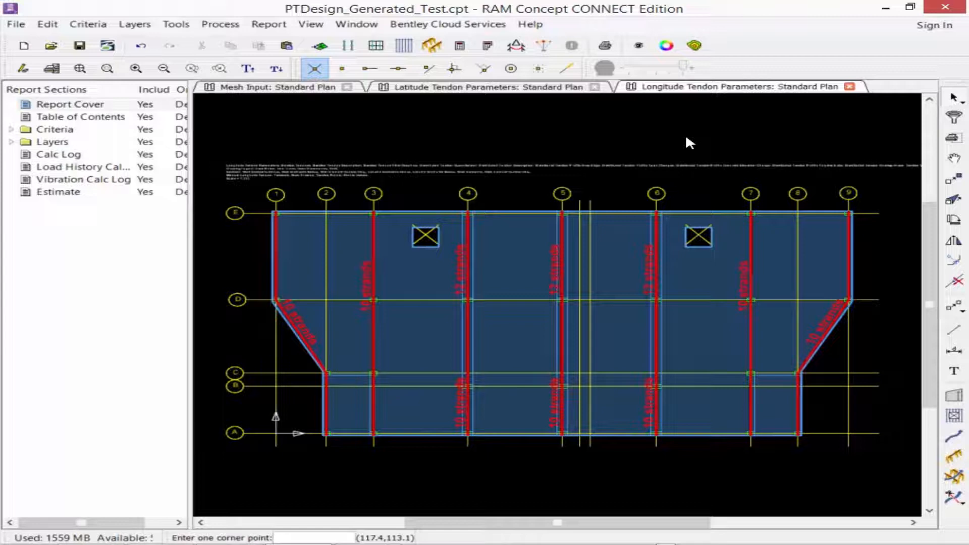
# Set the default profile polyline to Top Cover reference, 6 inch elevation and Support location.
pyautogui.doubleClick(950, 459)
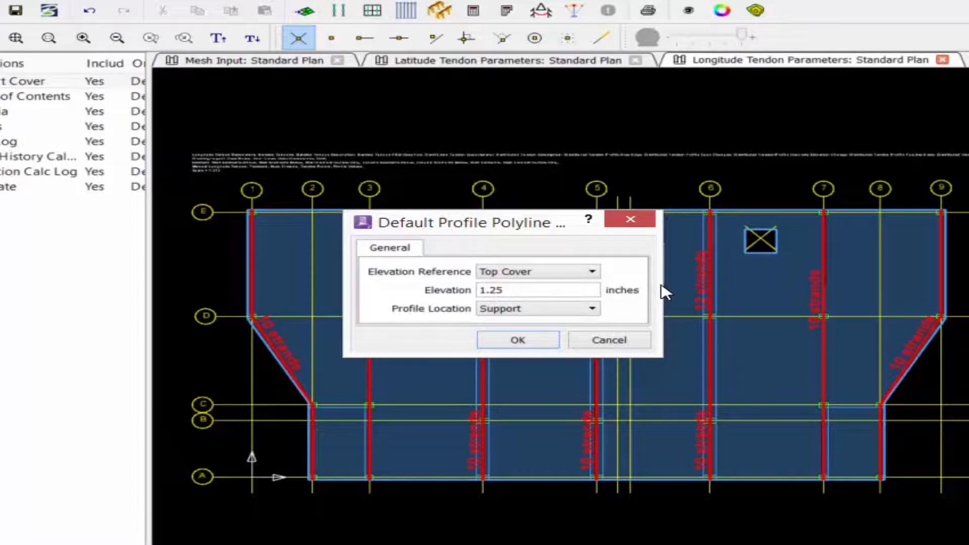
pyautogui.click(508, 271)
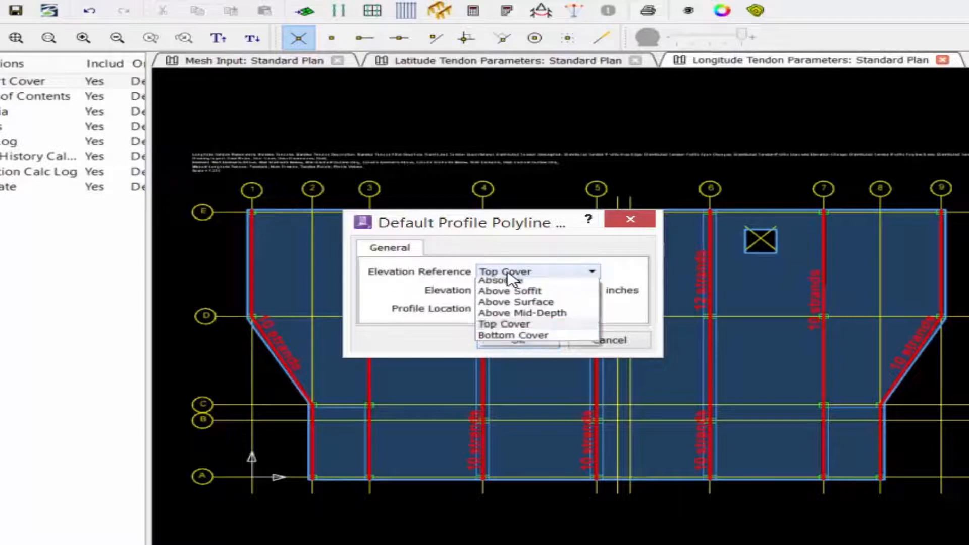
pyautogui.click(508, 272)
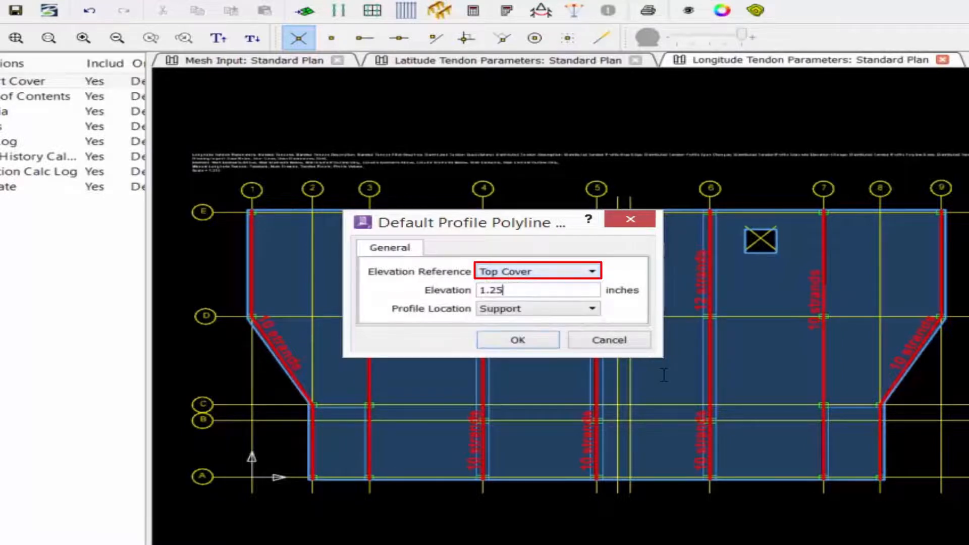
pyautogui.moveTo(528, 292); pyautogui.dragTo(447, 291)
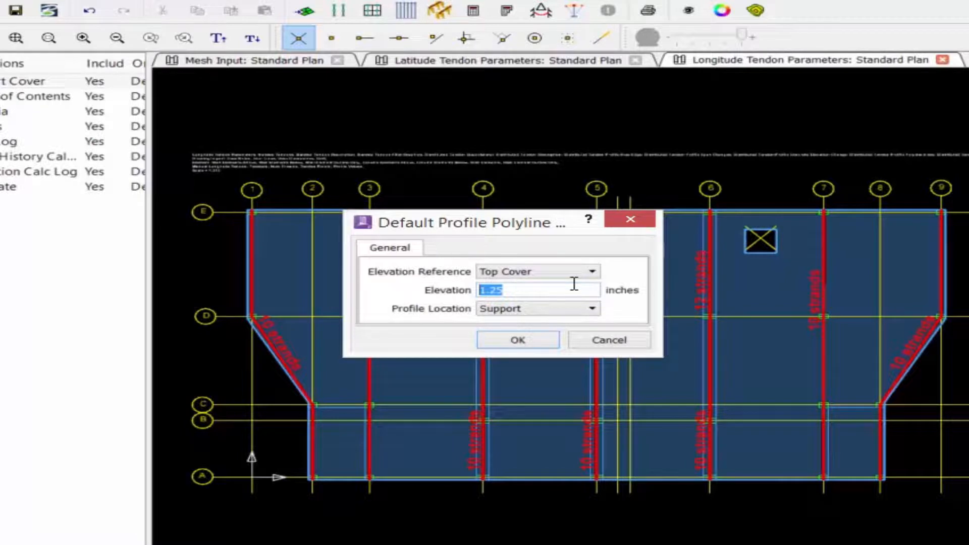
pyautogui.write('6')
pyautogui.click(524, 305)
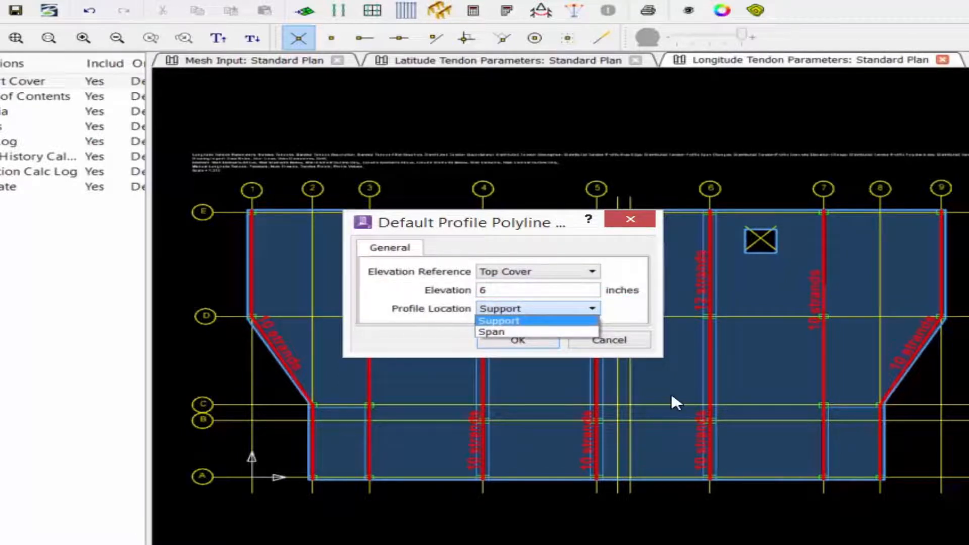
pyautogui.click(672, 394)
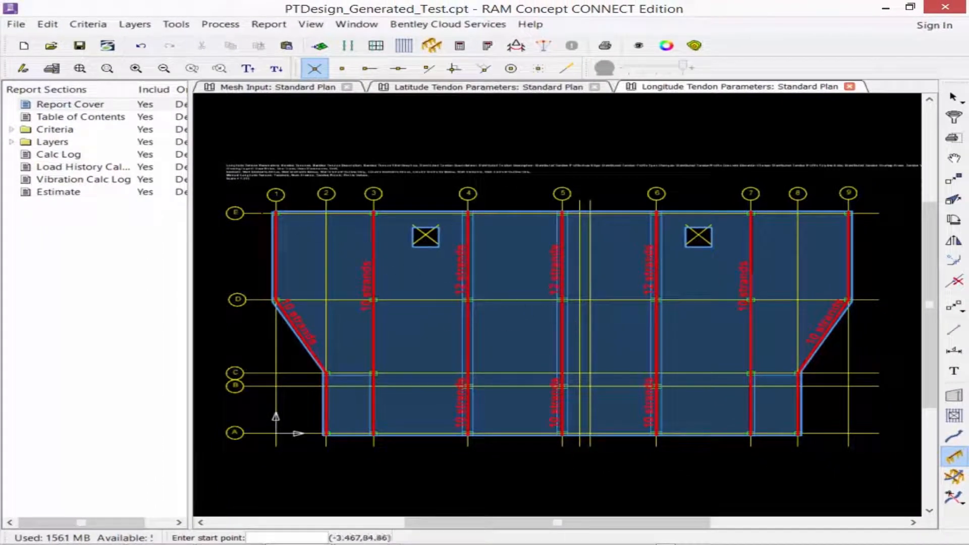
# Draw two profile polylines along grid E, one from grid 1 to 3 and one from grid 7 to 9.
pyautogui.click(277, 213)
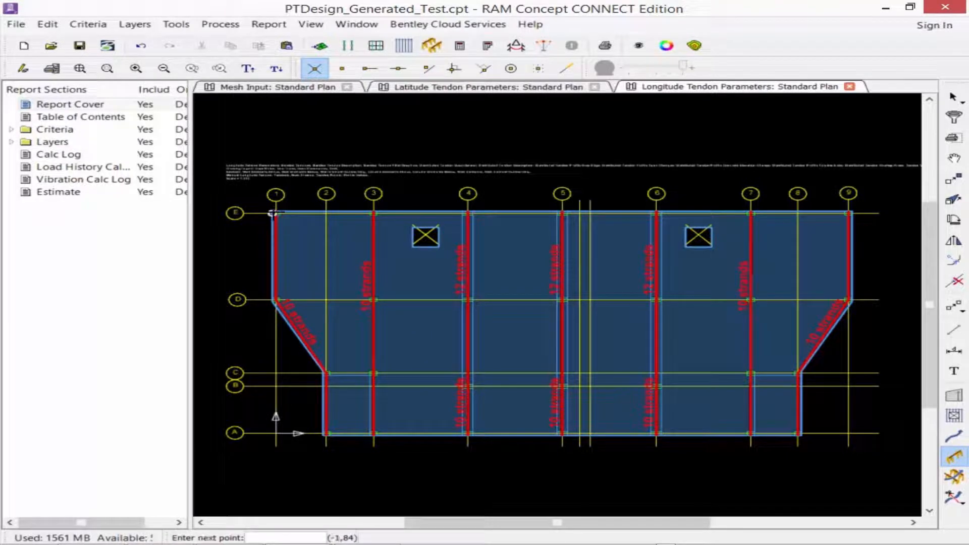
pyautogui.click(373, 213)
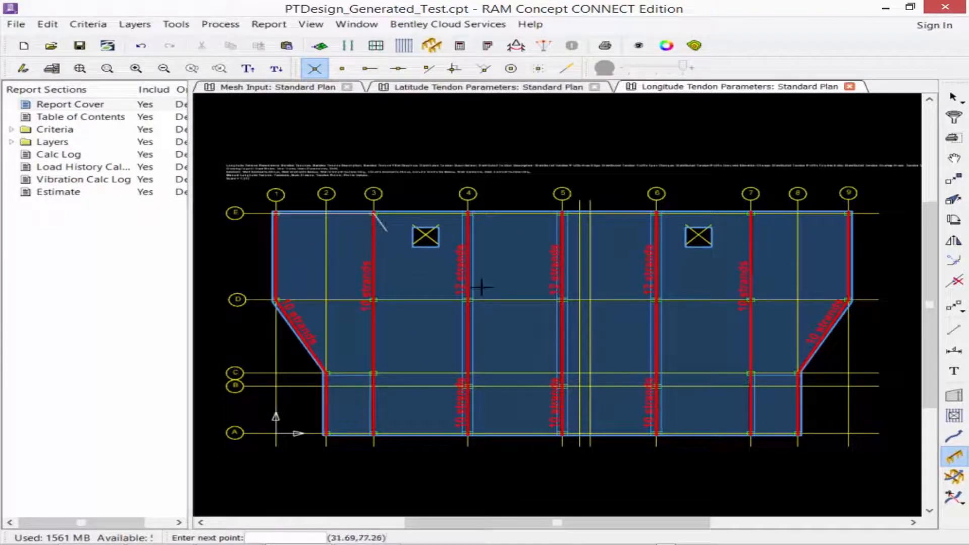
pyautogui.rightClick(386, 231)
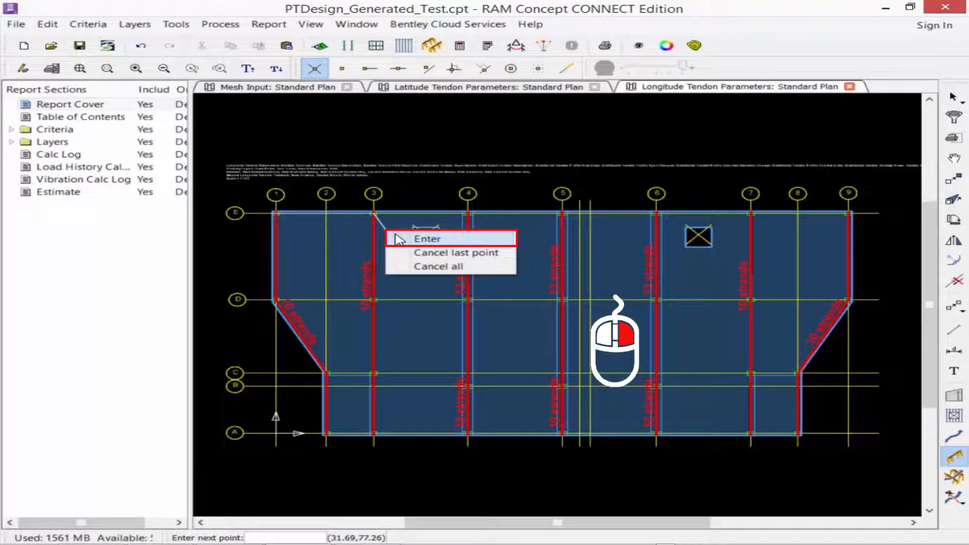
pyautogui.click(399, 240)
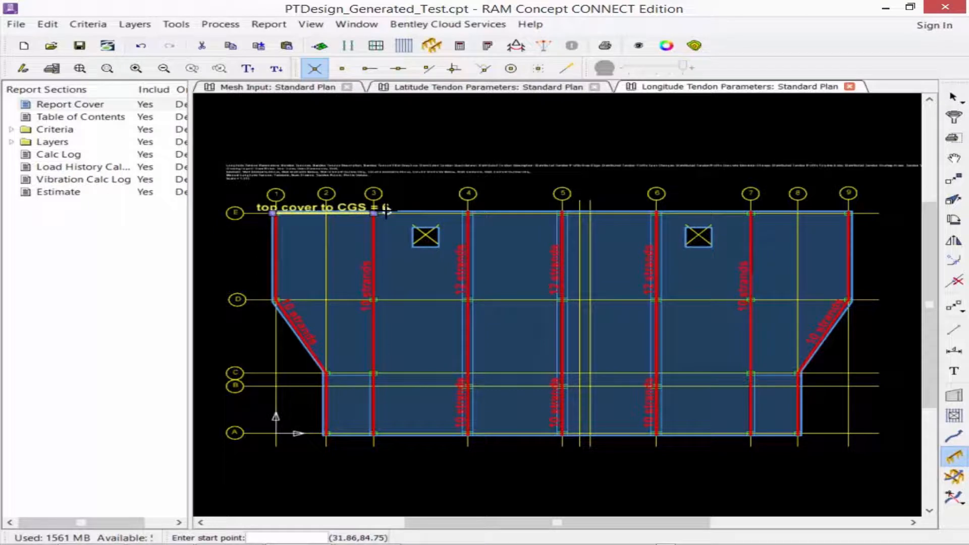
pyautogui.click(751, 213)
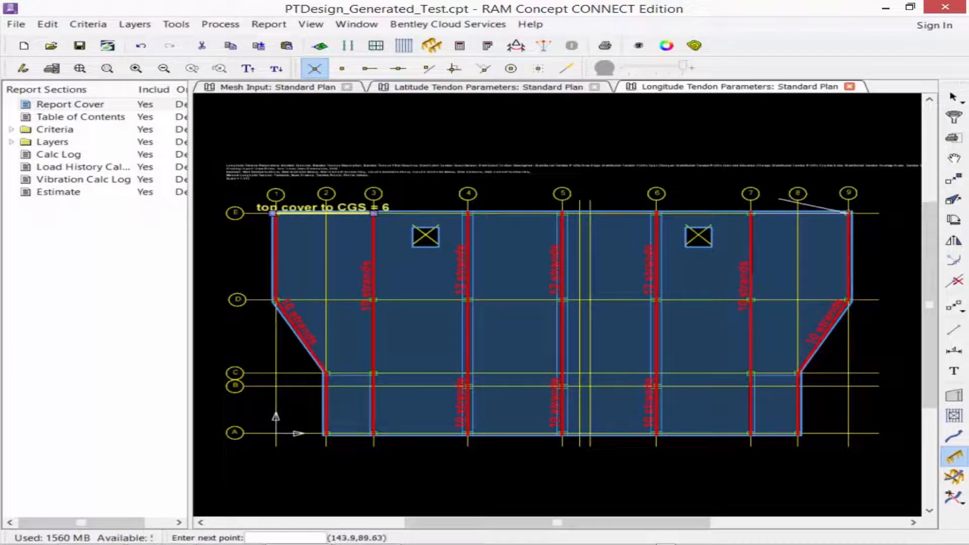
pyautogui.rightClick(780, 200)
pyautogui.click(818, 207)
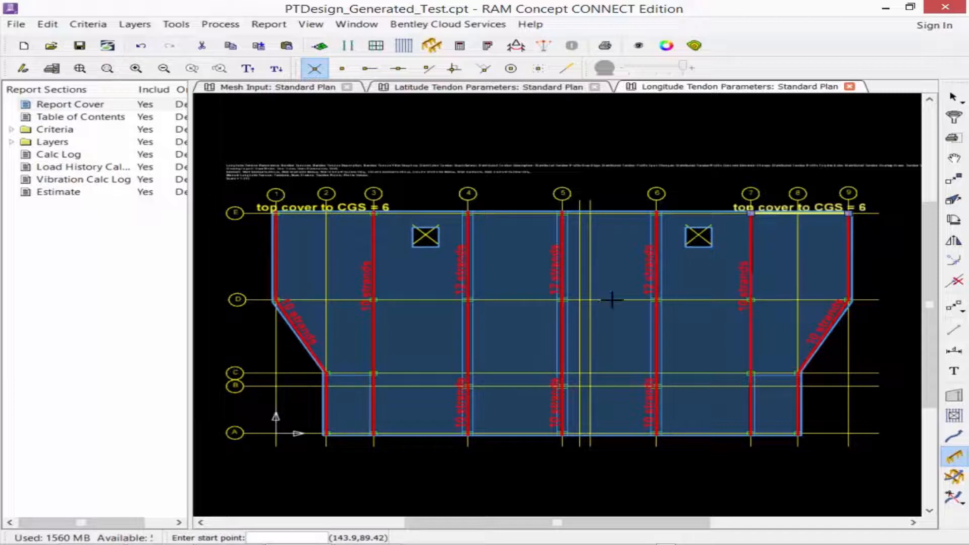
# Draw two profile polylines along grid A, one from grid 1 to 2 and one from grid 8 to 9.
pyautogui.click(275, 434)
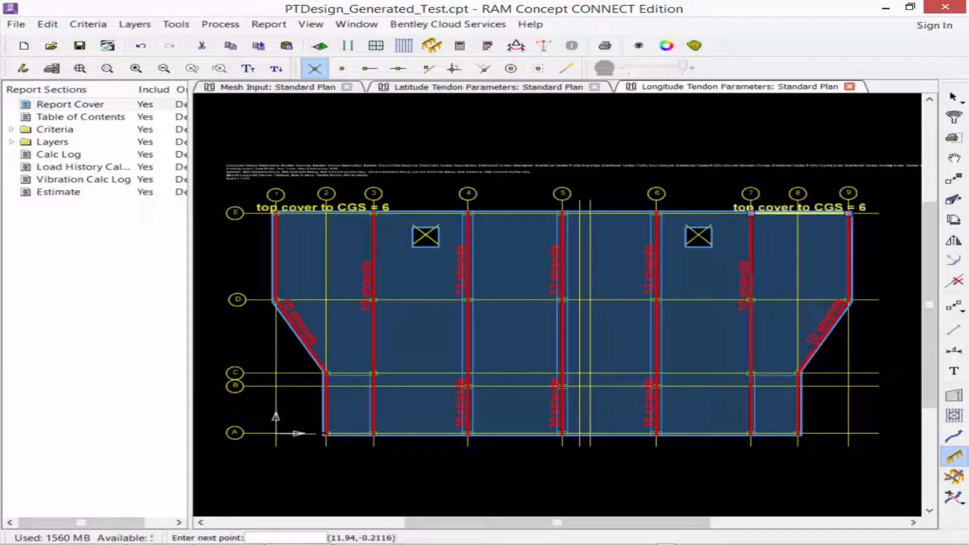
pyautogui.rightClick(329, 433)
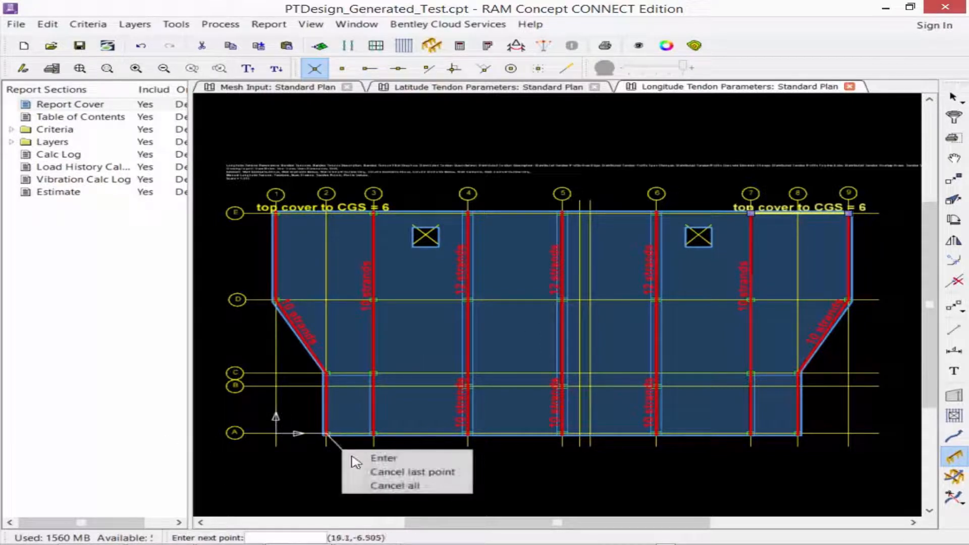
pyautogui.click(366, 460)
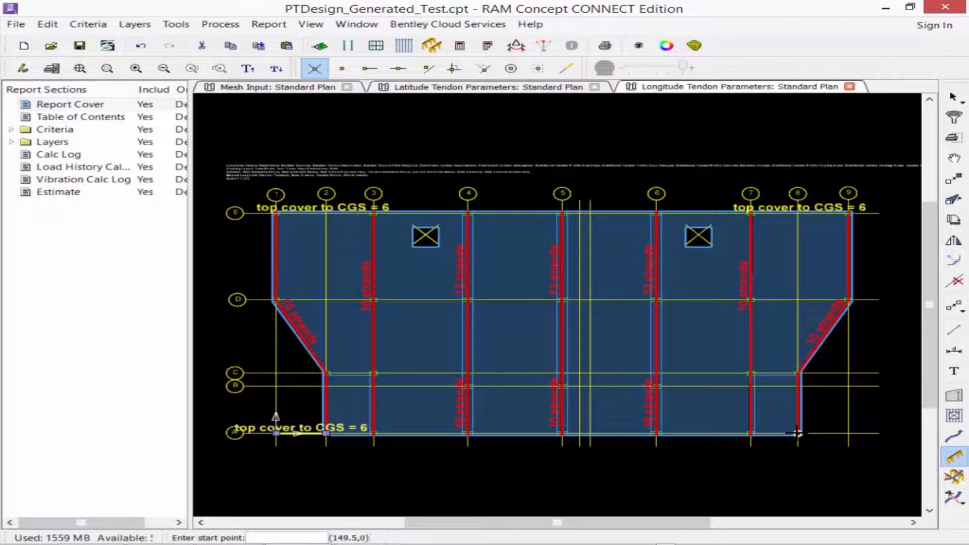
pyautogui.click(797, 433)
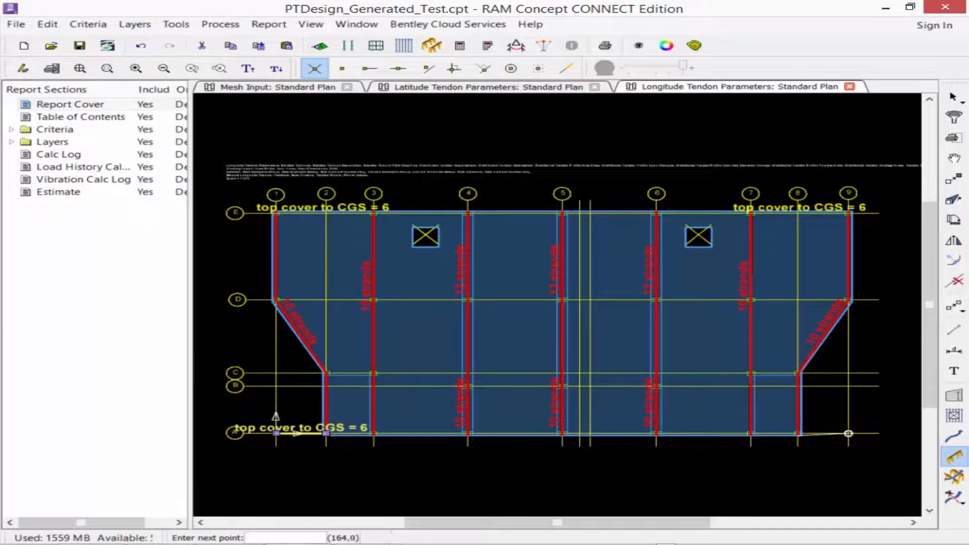
pyautogui.click(848, 433)
pyautogui.rightClick(849, 435)
pyautogui.click(869, 444)
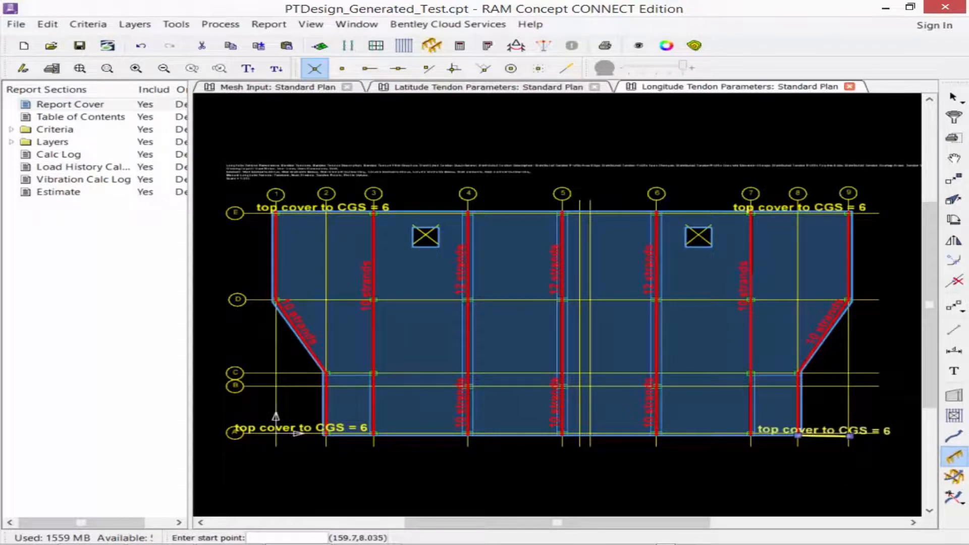
# Draw short profile polylines across the longitude tendons where grid A meets grids 3 and 7.
pyautogui.click(374, 433)
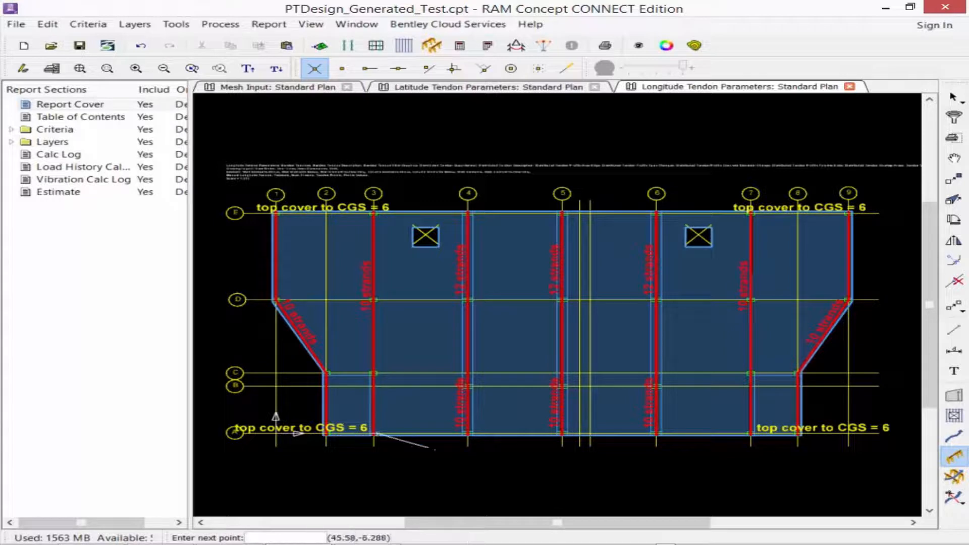
pyautogui.rightClick(435, 449)
pyautogui.click(457, 457)
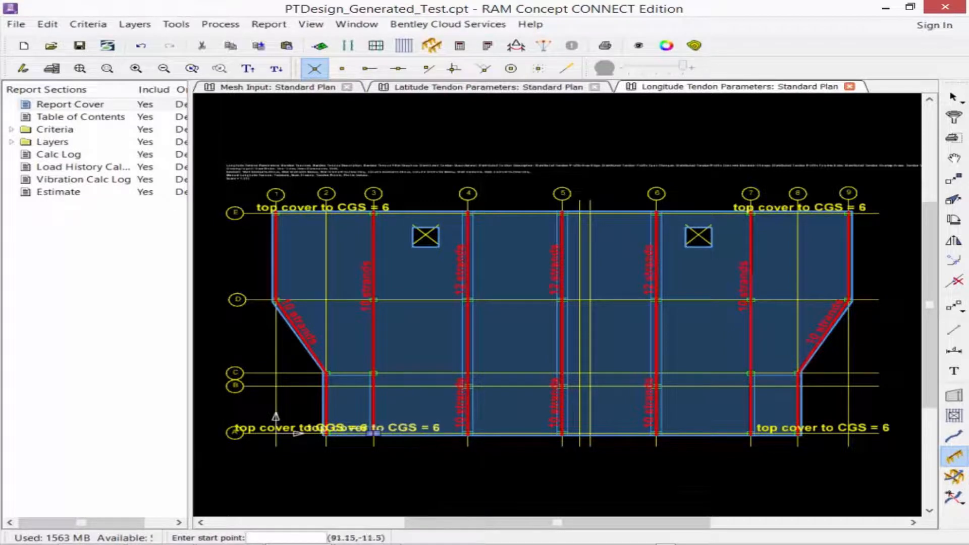
pyautogui.click(750, 434)
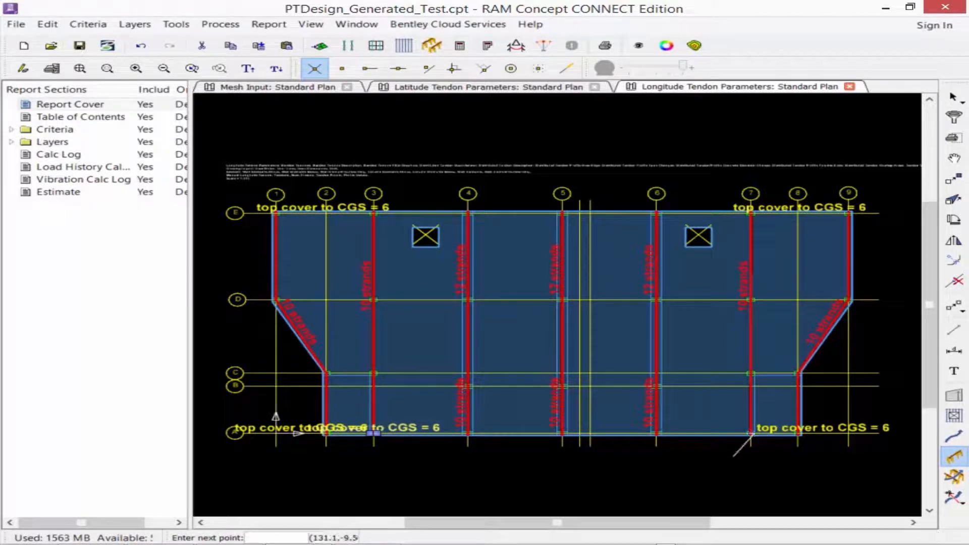
pyautogui.rightClick(754, 468)
pyautogui.click(772, 470)
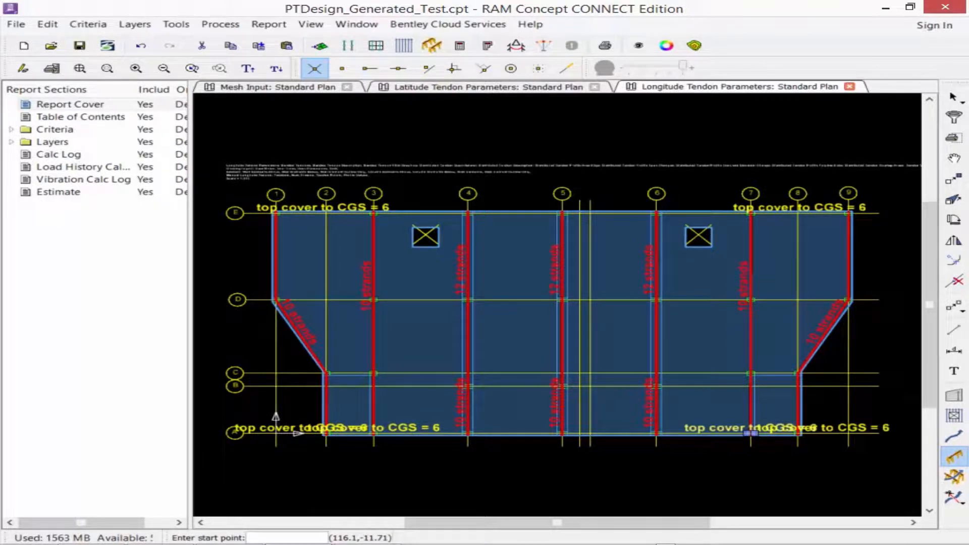
# Set the default profile polyline elevation to 12 inches.
pyautogui.doubleClick(952, 460)
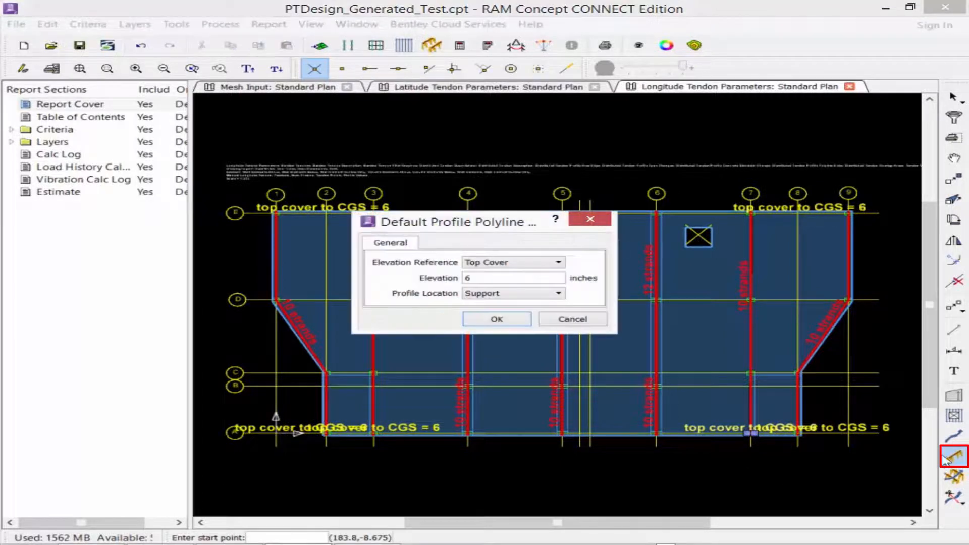
pyautogui.moveTo(473, 278); pyautogui.dragTo(461, 279)
pyautogui.write('12')
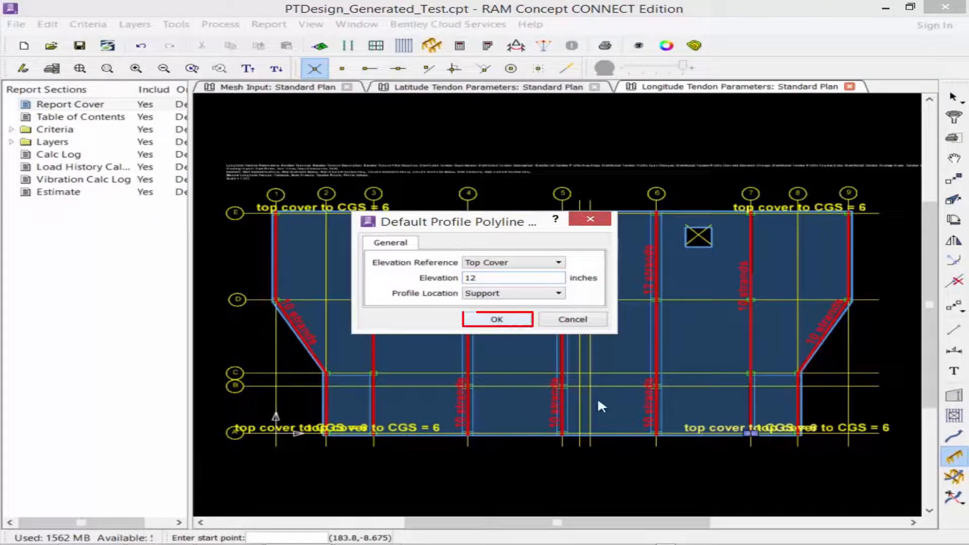
pyautogui.click(480, 320)
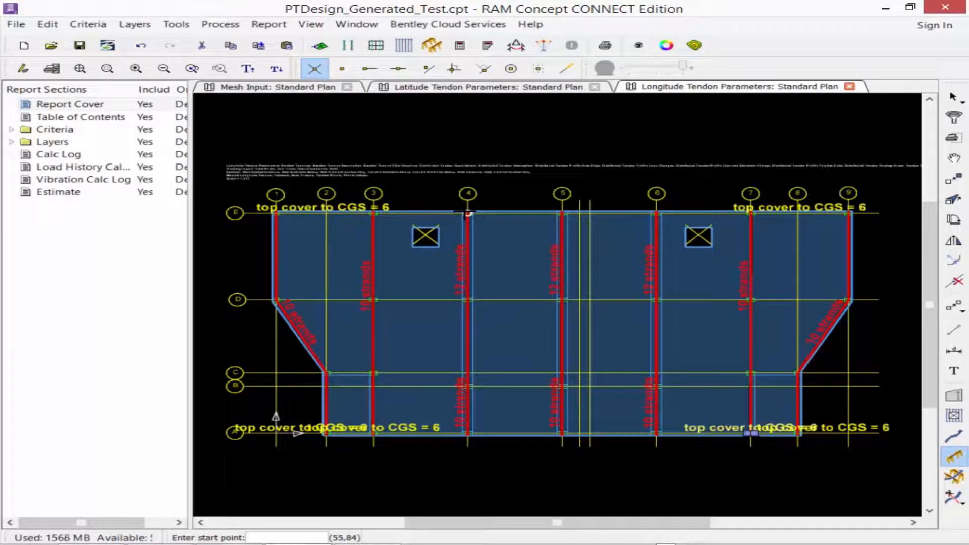
# Draw profile polylines from grid 4 to grid 6 along grid E and along grid A.
pyautogui.click(467, 213)
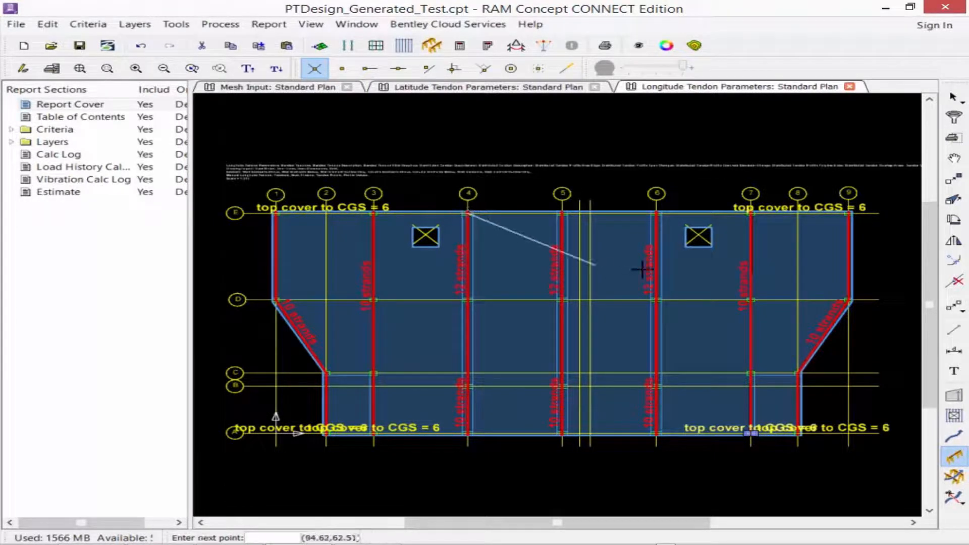
pyautogui.click(656, 212)
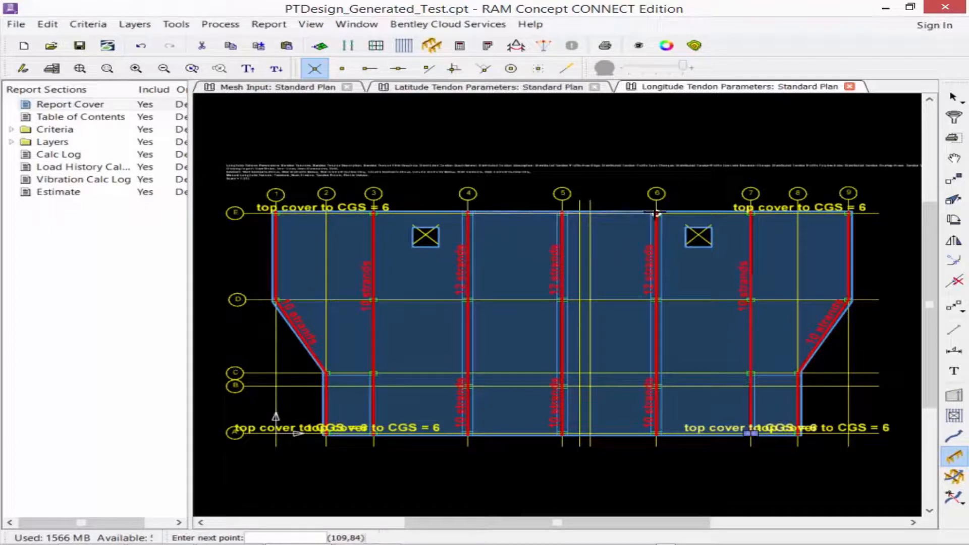
pyautogui.rightClick(626, 224)
pyautogui.click(641, 233)
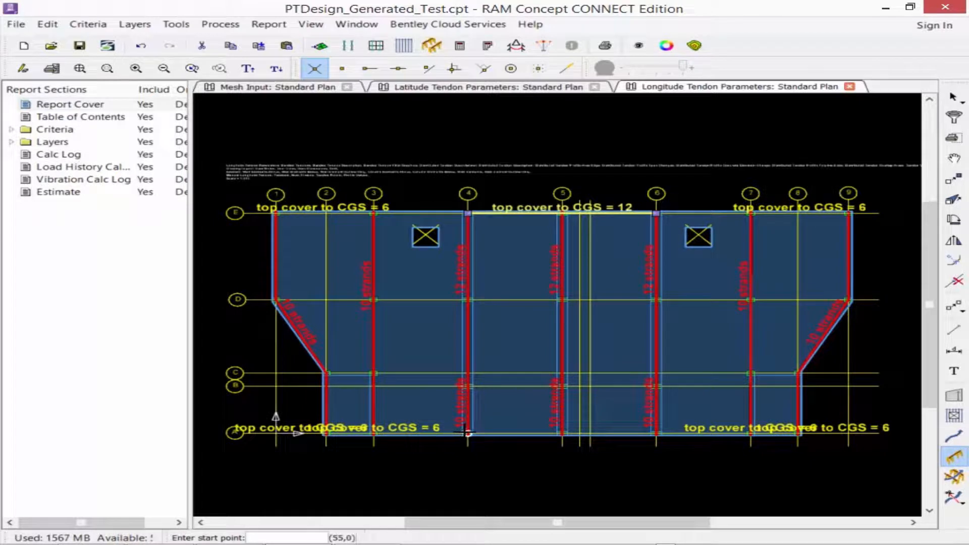
pyautogui.click(469, 433)
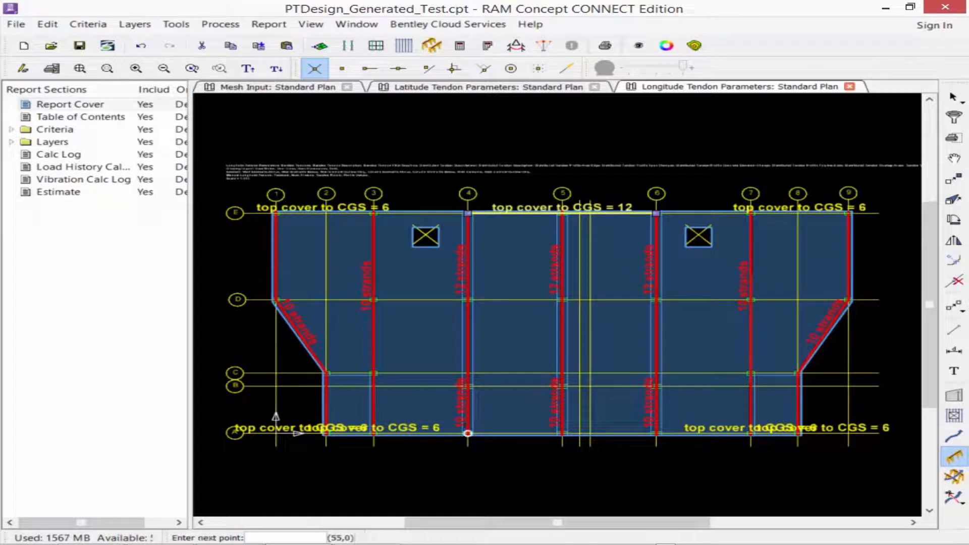
pyautogui.click(656, 433)
pyautogui.rightClick(639, 457)
pyautogui.click(680, 465)
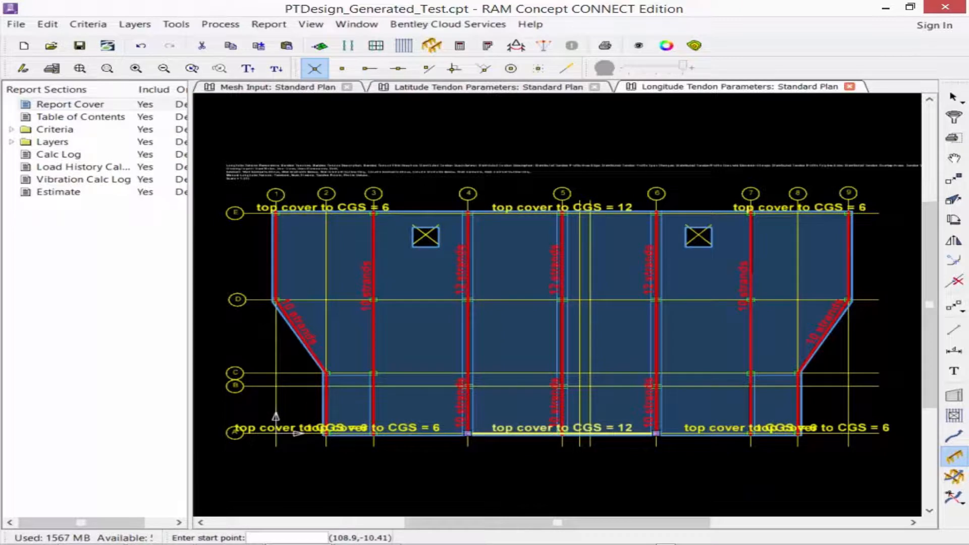
# Set the default profile polyline elevation to 1.25 inches.
pyautogui.doubleClick(955, 457)
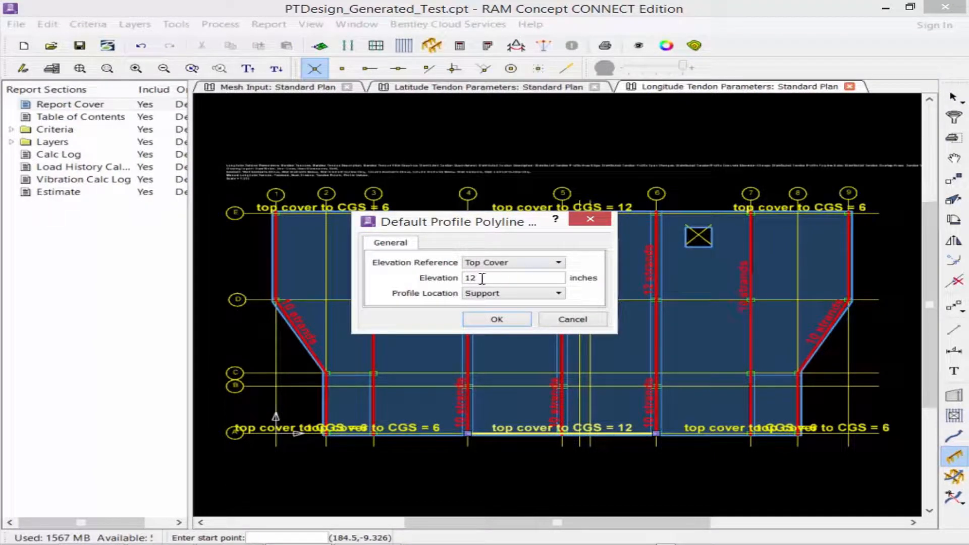
pyautogui.moveTo(479, 277); pyautogui.dragTo(332, 287)
pyautogui.write('1.25')
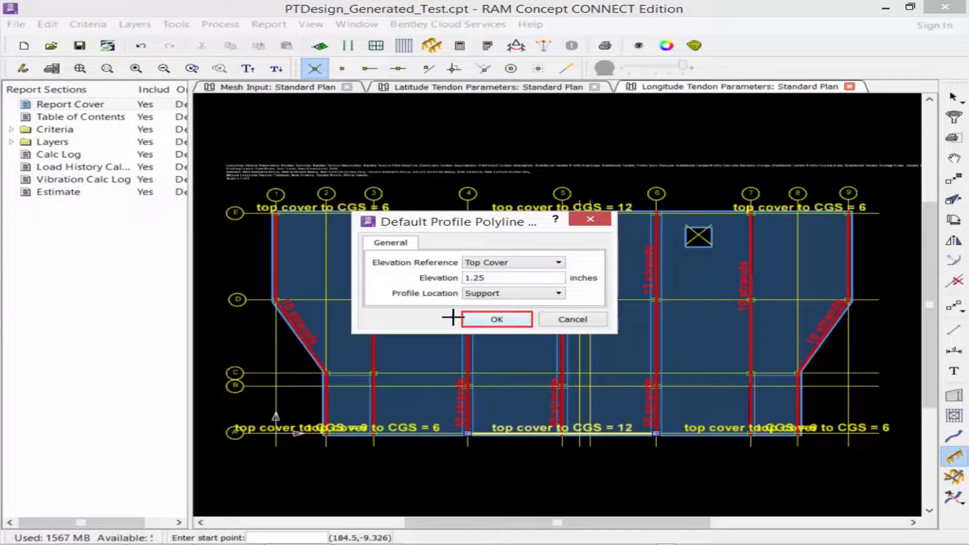
pyautogui.click(495, 319)
# Draw one profile polyline along grid D from grid 1 to 9 and another along grid C from grid 2 to 3.
pyautogui.click(274, 298)
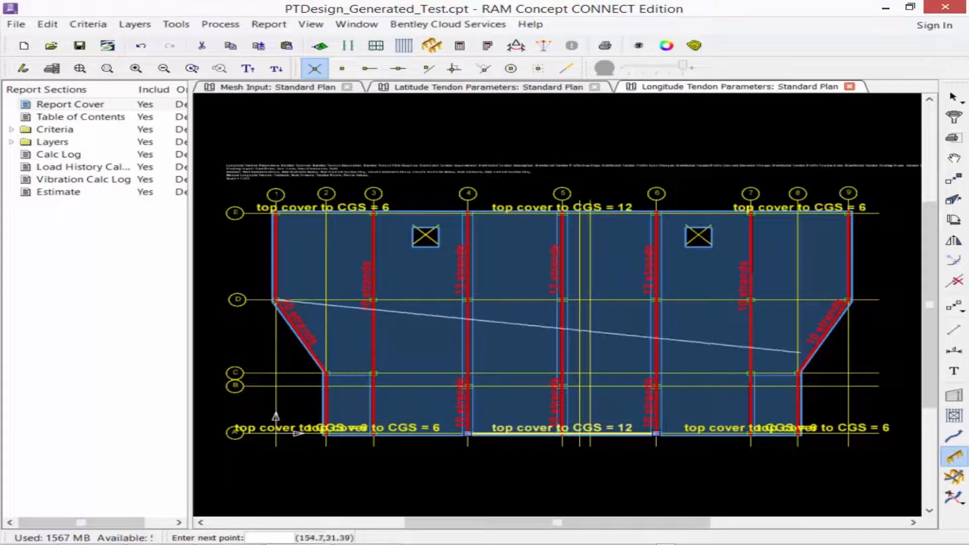
pyautogui.click(848, 302)
pyautogui.rightClick(820, 309)
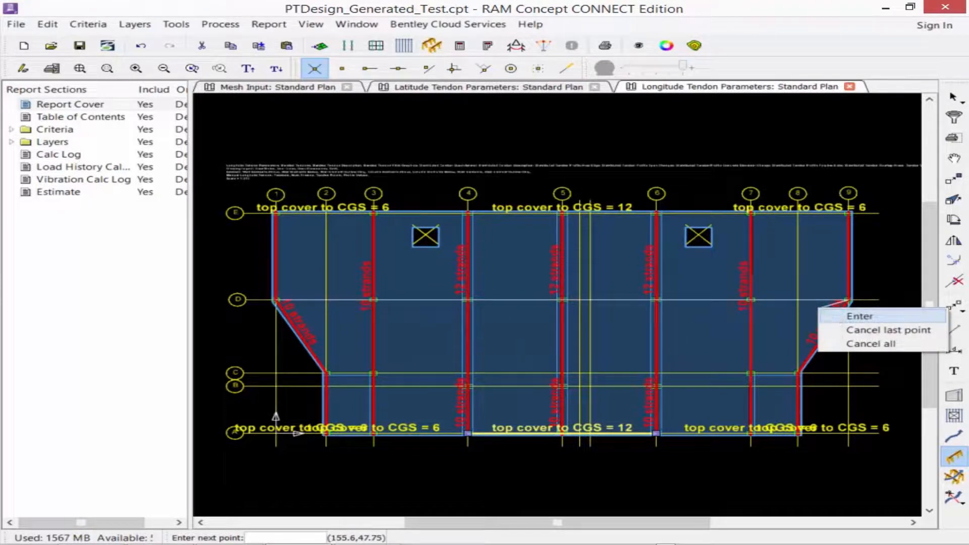
pyautogui.click(836, 317)
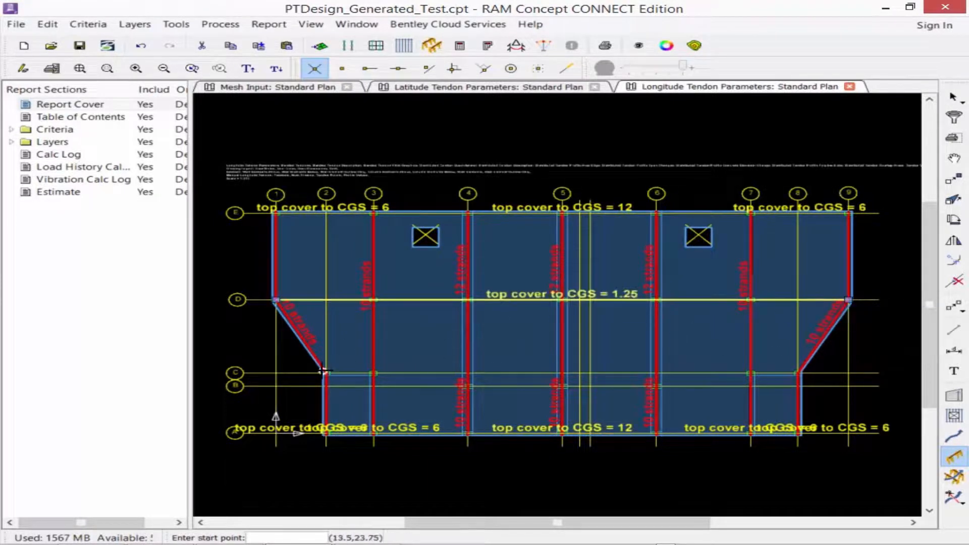
pyautogui.click(374, 373)
pyautogui.rightClick(404, 377)
pyautogui.press('Return')
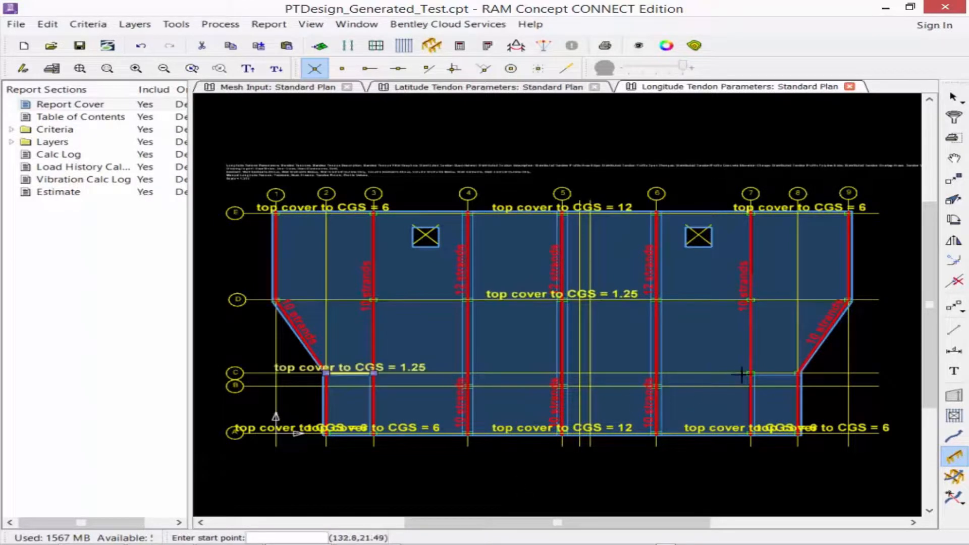
# Draw profile polylines along grid C from grid 7 to 8 and along grid B from grid 4 to 6.
pyautogui.click(751, 374)
pyautogui.click(798, 374)
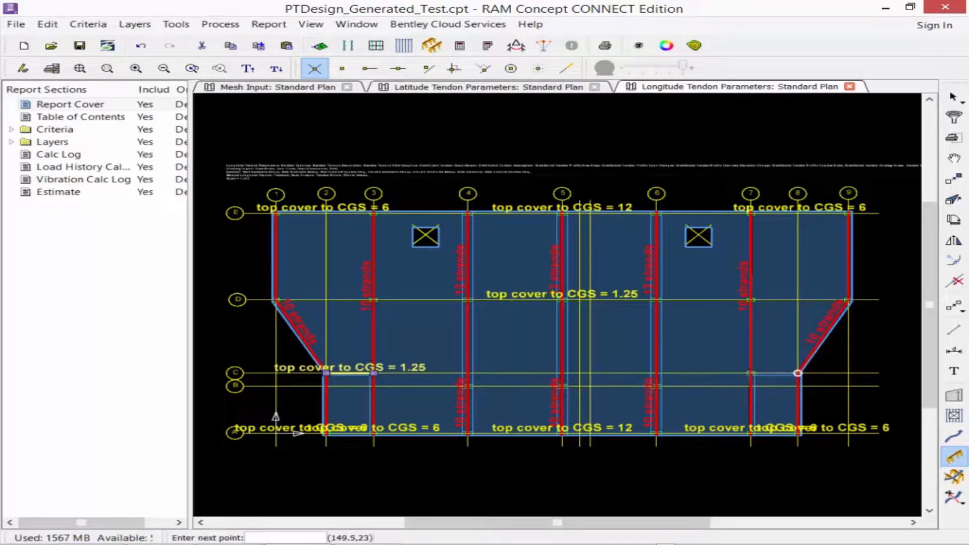
pyautogui.rightClick(780, 375)
pyautogui.click(816, 381)
pyautogui.click(468, 387)
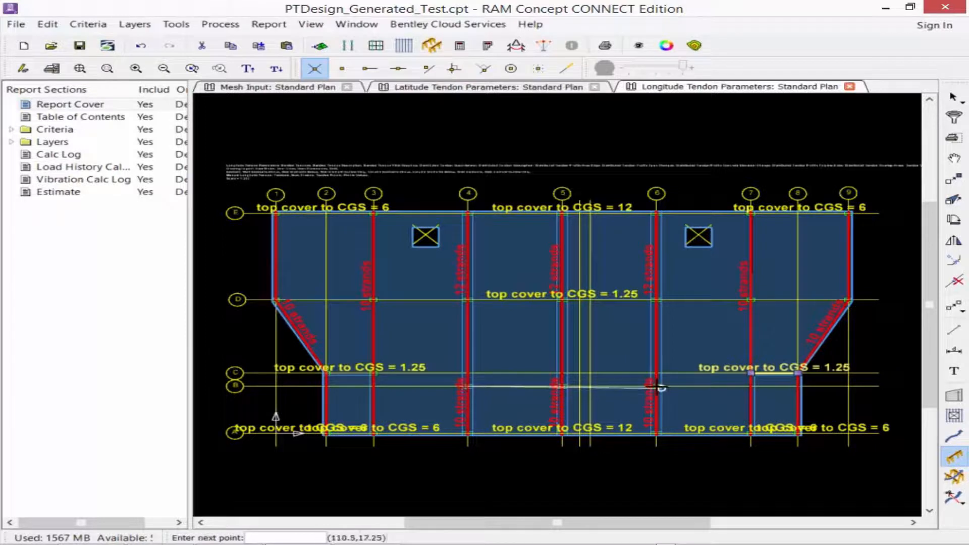
pyautogui.click(657, 386)
pyautogui.rightClick(659, 388)
pyautogui.click(672, 395)
# Set the elevation of the two outer profile polylines on grid A, between grids 1-2 and 8-9, to 5 inches.
pyautogui.click(952, 98)
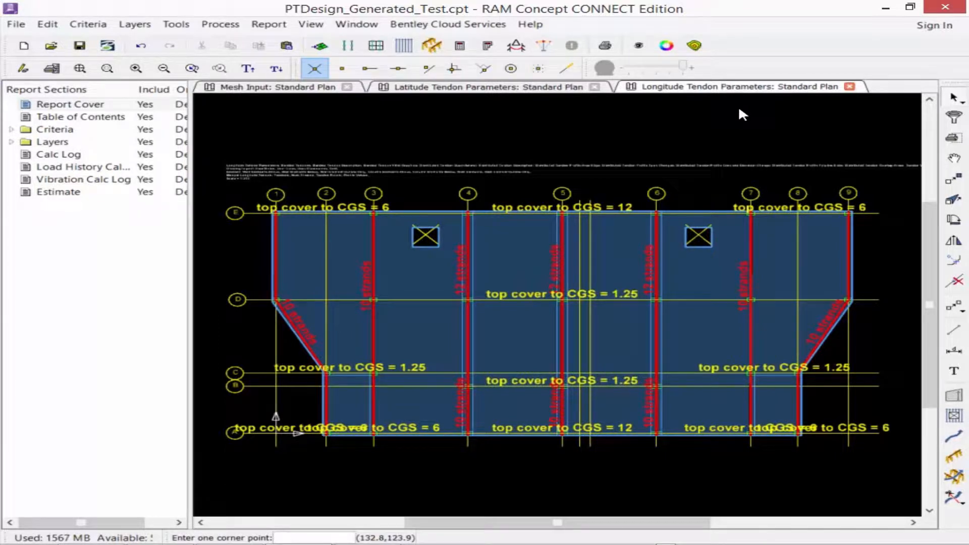
pyautogui.click(311, 456)
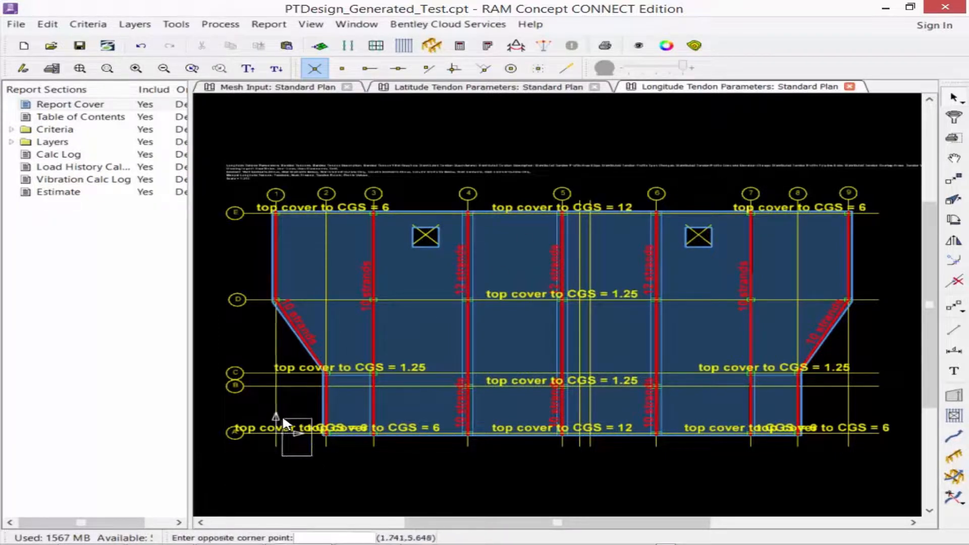
pyautogui.click(283, 423)
pyautogui.click(838, 451)
pyautogui.click(819, 429)
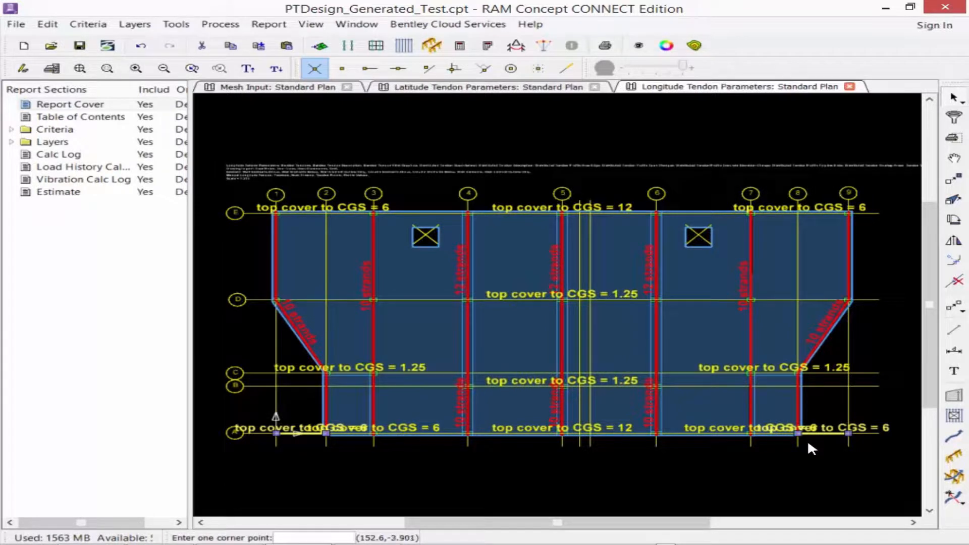
pyautogui.rightClick(809, 444)
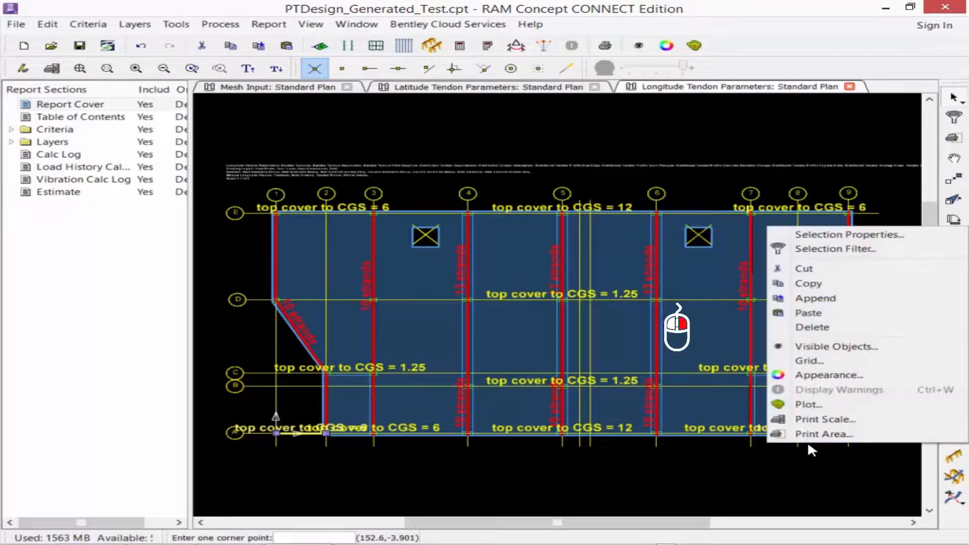
pyautogui.click(825, 237)
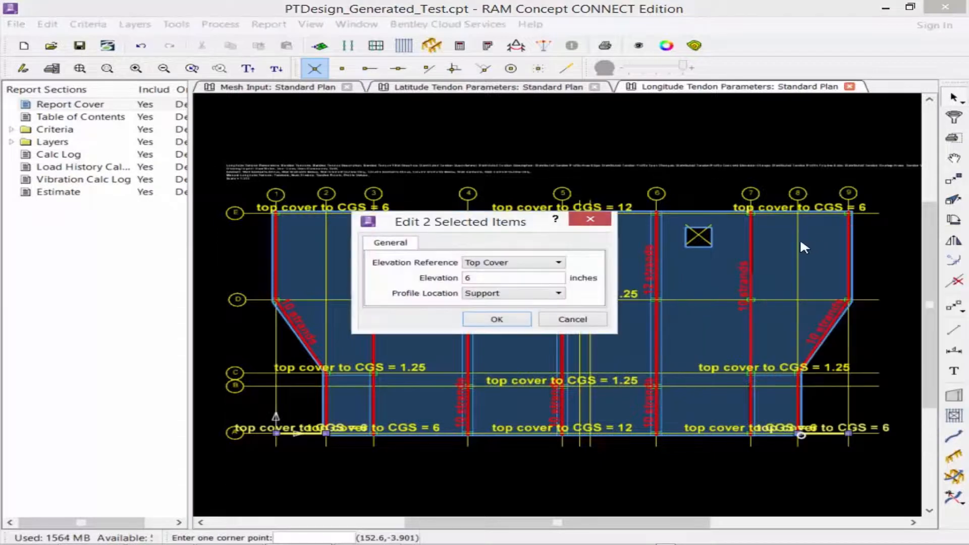
pyautogui.write('5')
pyautogui.press('Return')
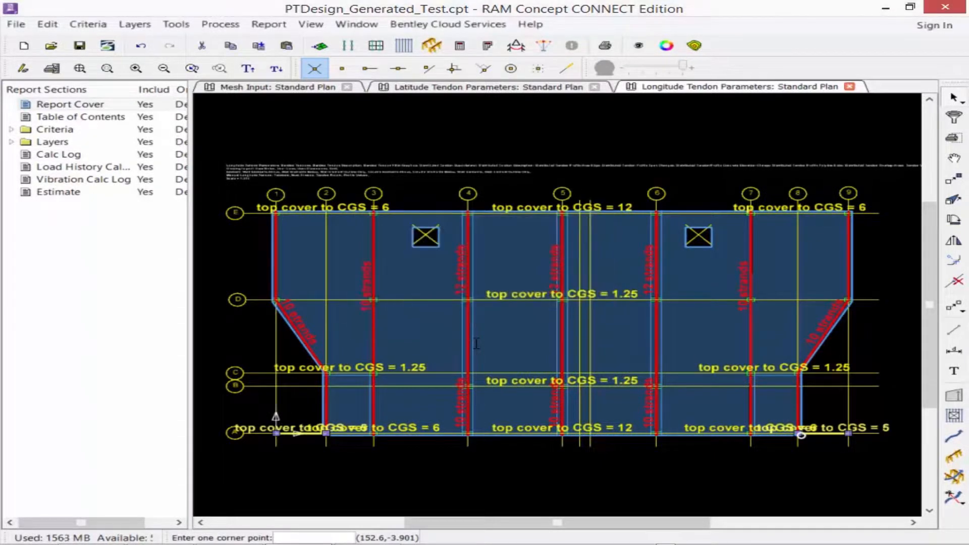
# Examine the Profile Location options in the properties of the two selected grid A polylines.
pyautogui.rightClick(378, 271)
pyautogui.click(404, 281)
pyautogui.click(514, 293)
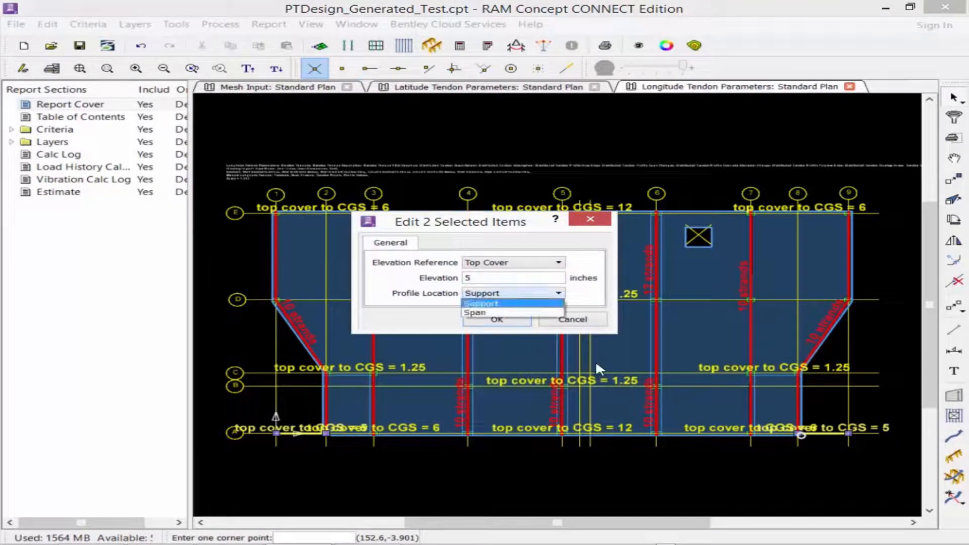
pyautogui.click(370, 318)
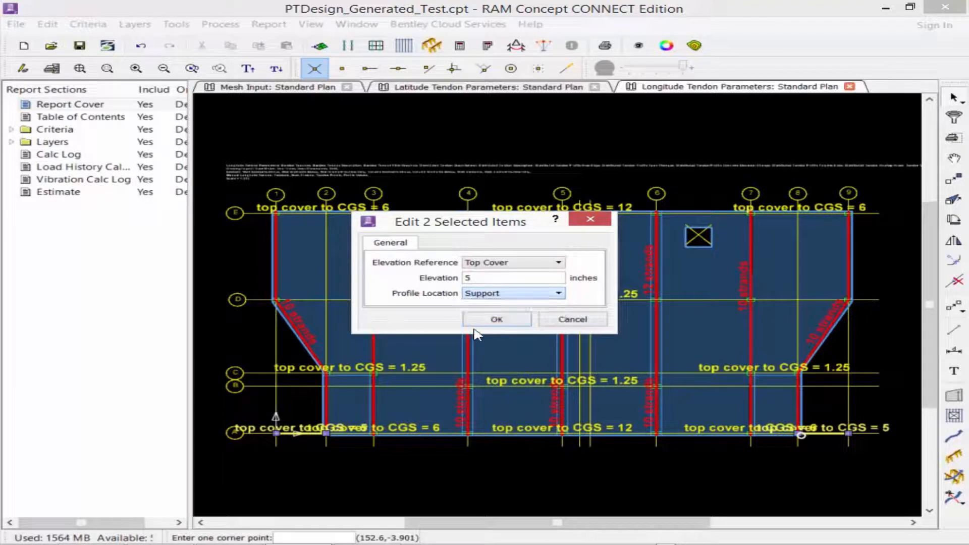
pyautogui.click(564, 323)
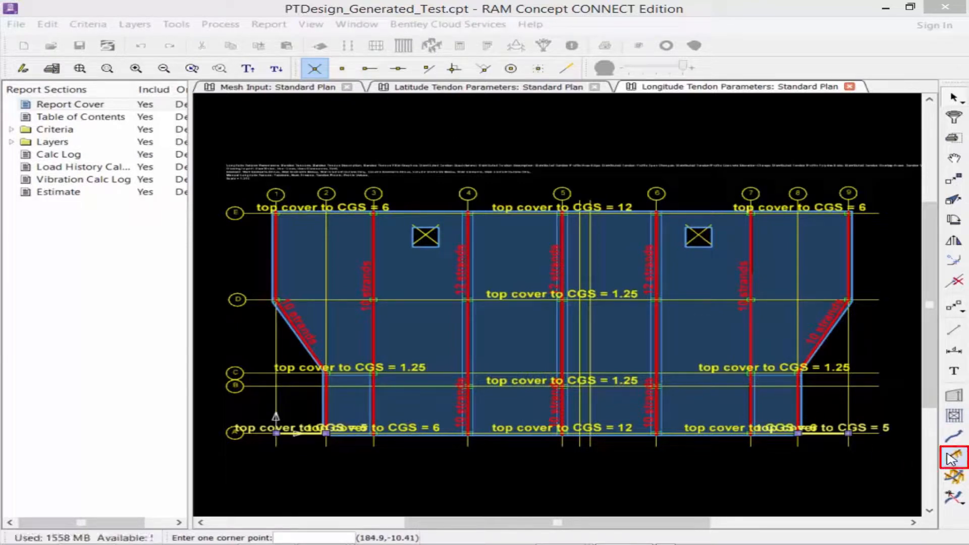
# Select everything on the plan and filter the selection to profile polylines only, excluding banded tendon polylines.
pyautogui.click(894, 464)
pyautogui.click(233, 177)
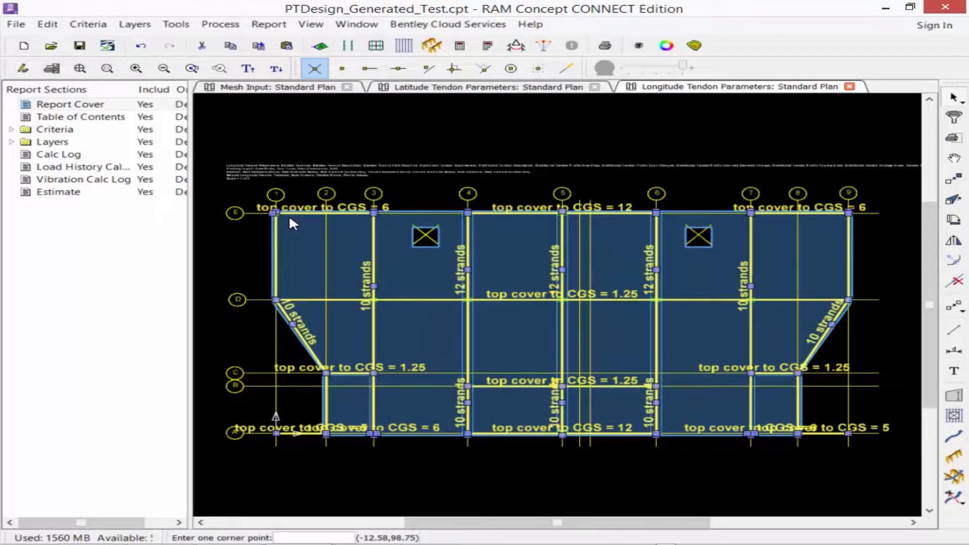
pyautogui.click(955, 117)
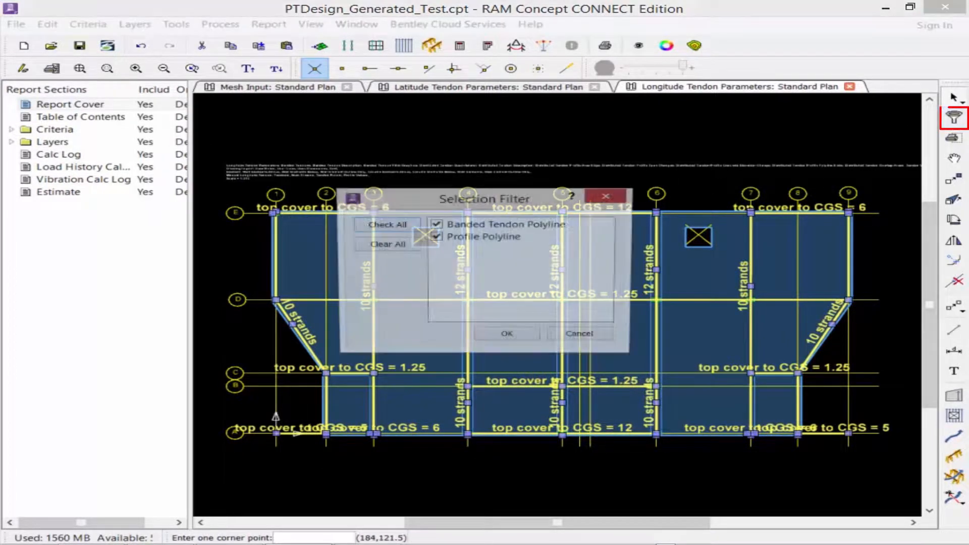
pyautogui.click(436, 224)
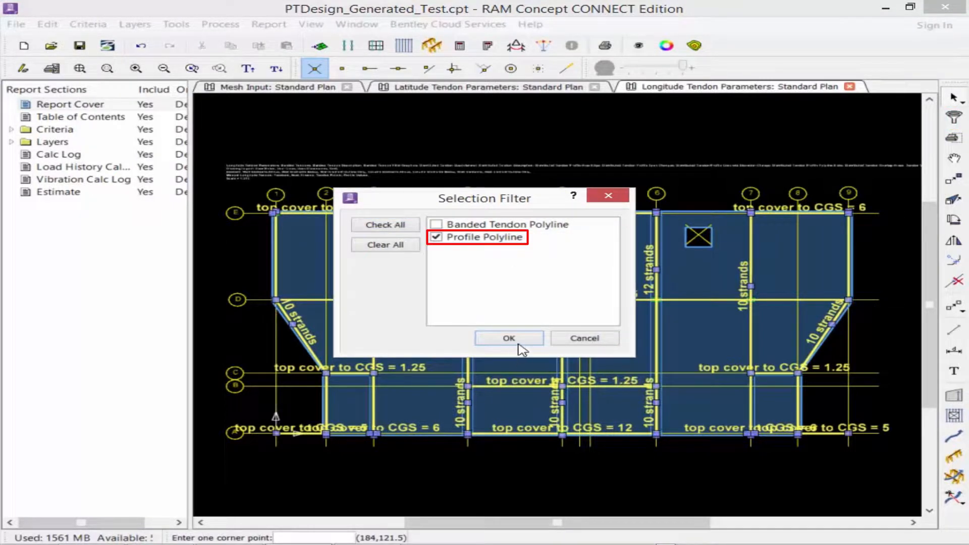
pyautogui.press('Return')
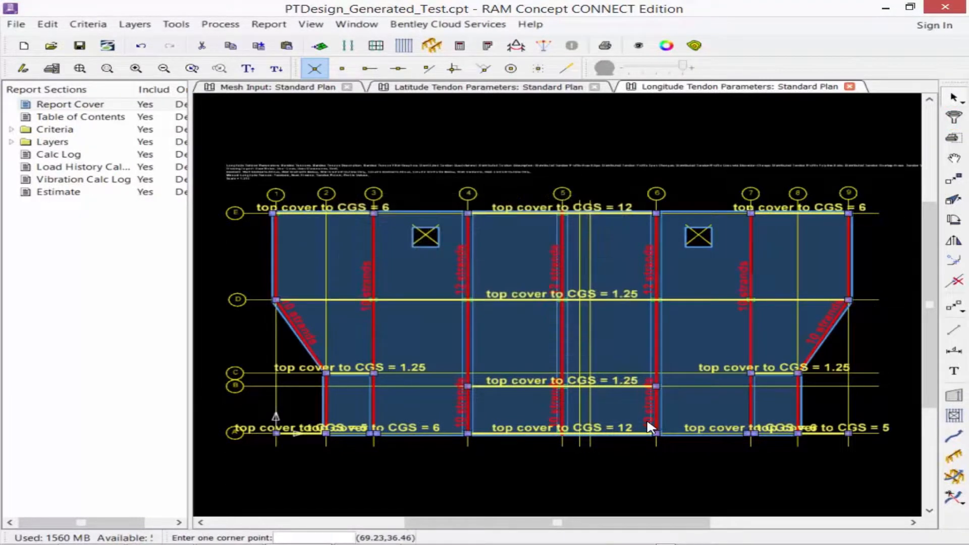
# Generate span polylines for the selected support polylines with Bottom Cover elevation 1.25 inches and span ratio 0.5, and clear the selection.
pyautogui.click(958, 476)
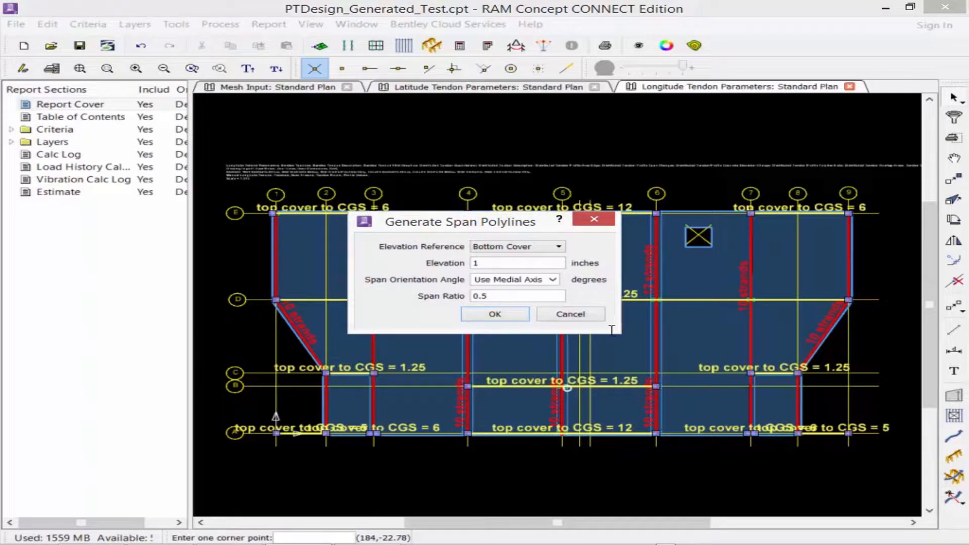
pyautogui.moveTo(494, 265); pyautogui.dragTo(372, 261)
pyautogui.write('1.25')
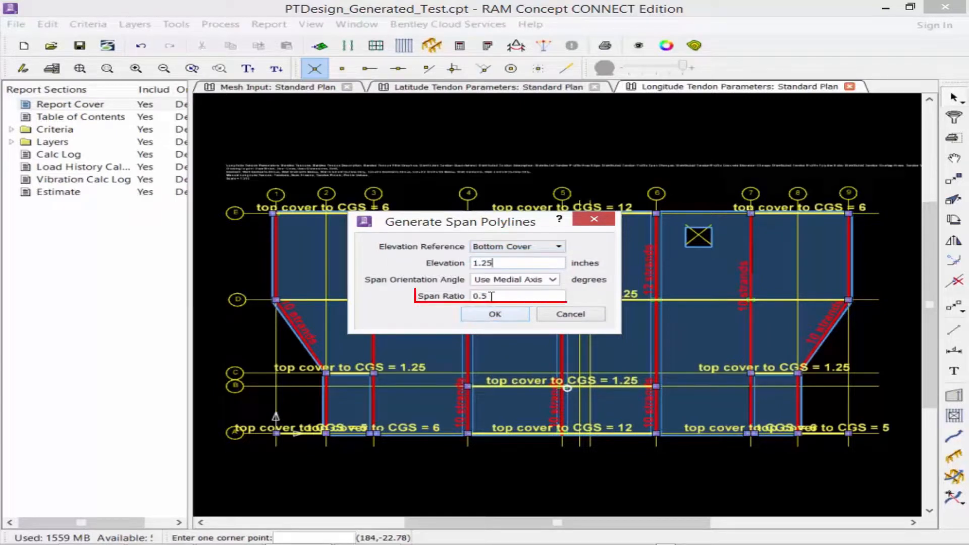
pyautogui.moveTo(488, 296); pyautogui.dragTo(471, 296)
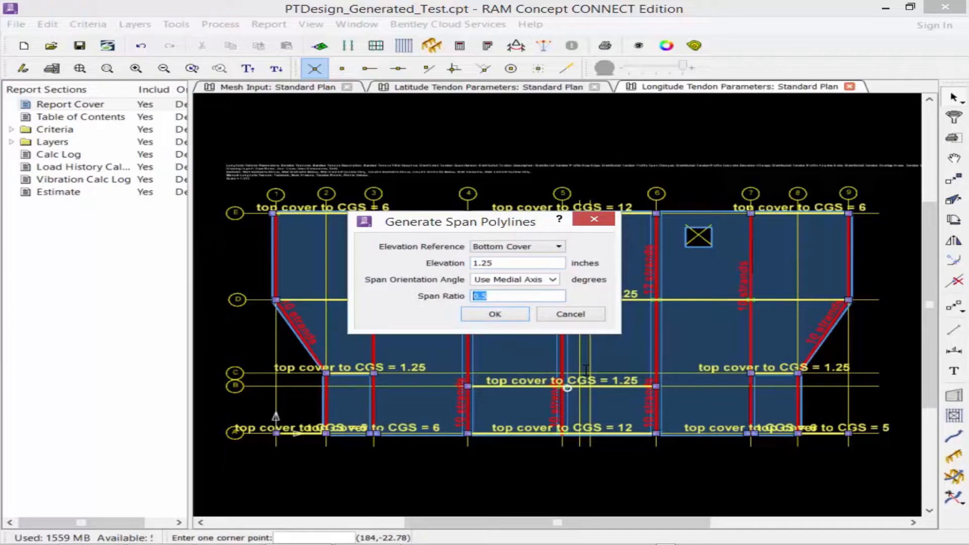
pyautogui.click(478, 317)
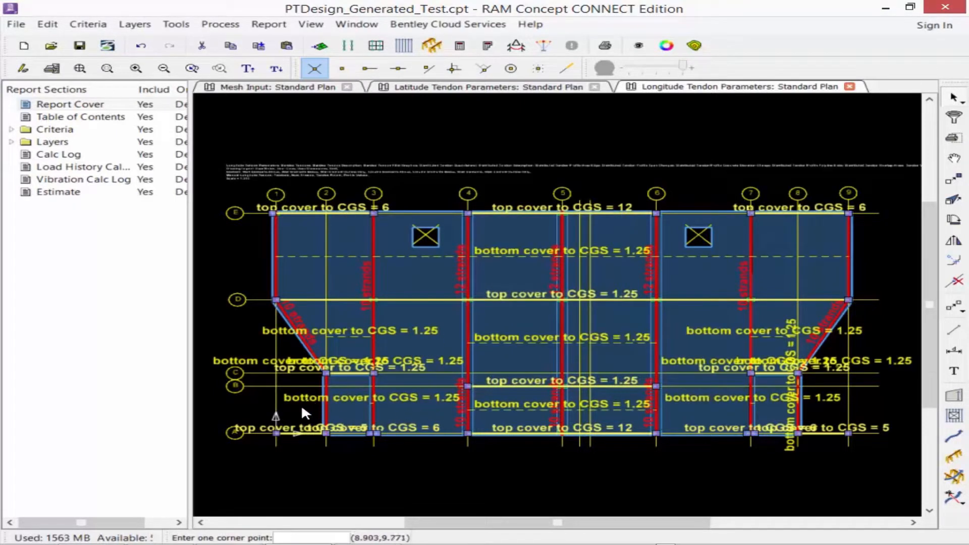
pyautogui.click(953, 98)
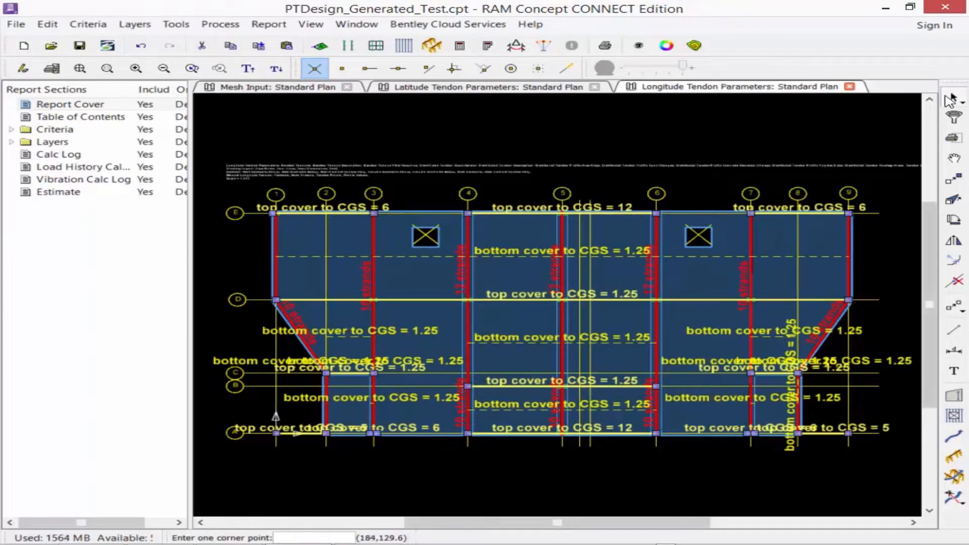
pyautogui.moveTo(660, 136)
pyautogui.mouseDown()
pyautogui.moveTo(824, 169)
pyautogui.moveTo(660, 136)
pyautogui.mouseUp()
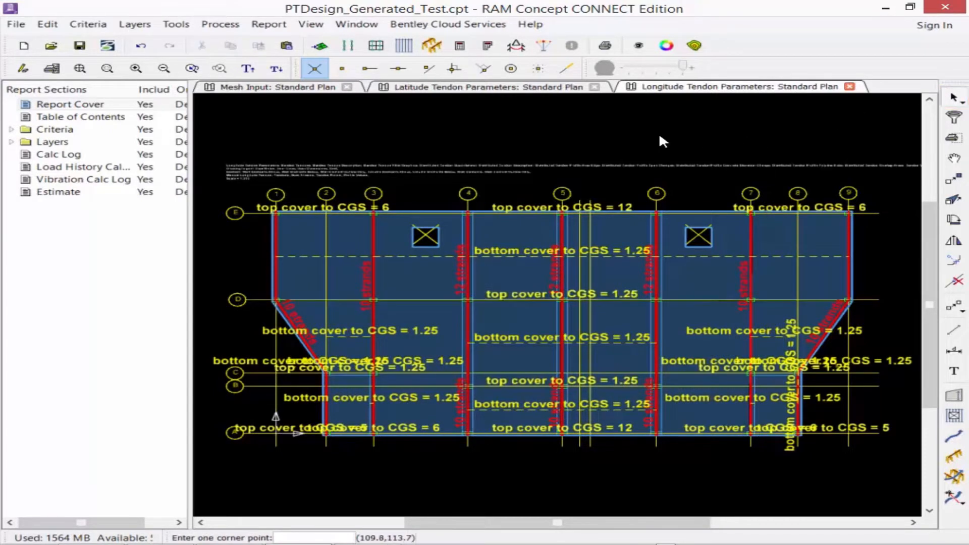